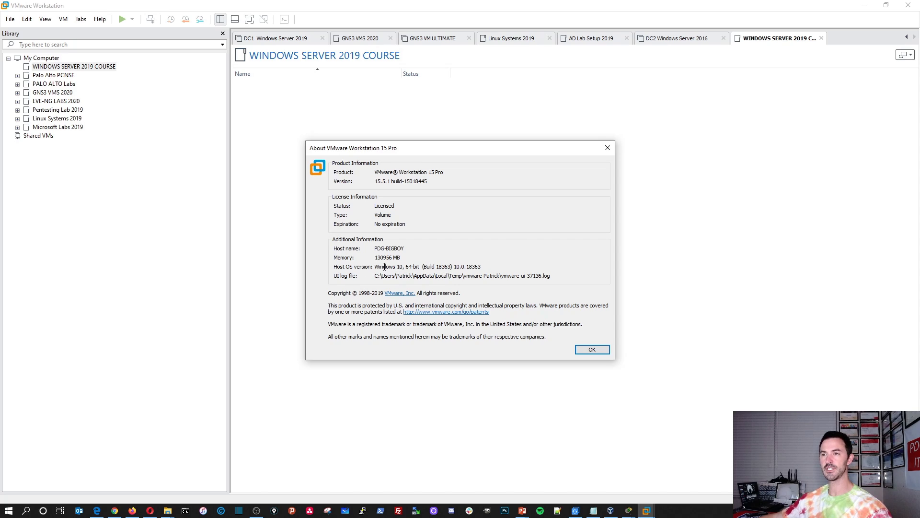
Step: Highlight the host OS version and memory details, then close the About window
left_click_drag(384, 267, 487, 266)
left_click_drag(402, 257, 357, 259)
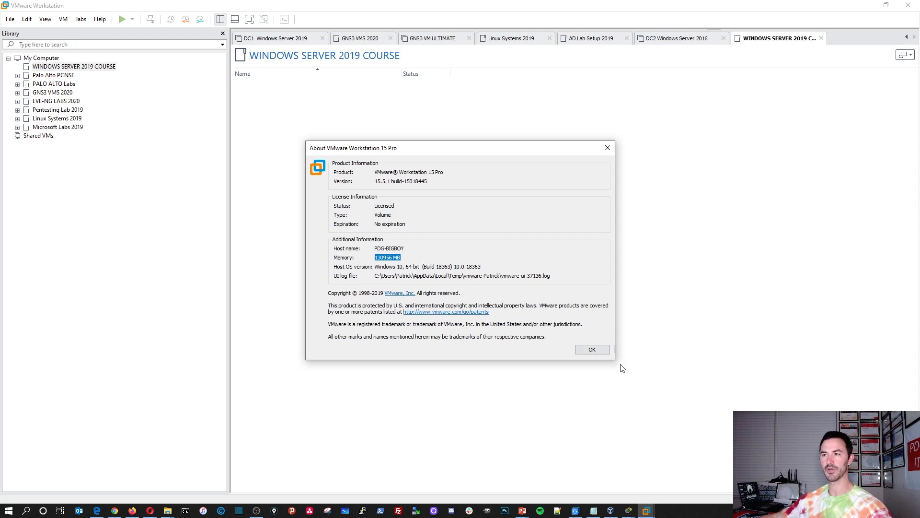
left_click(593, 349)
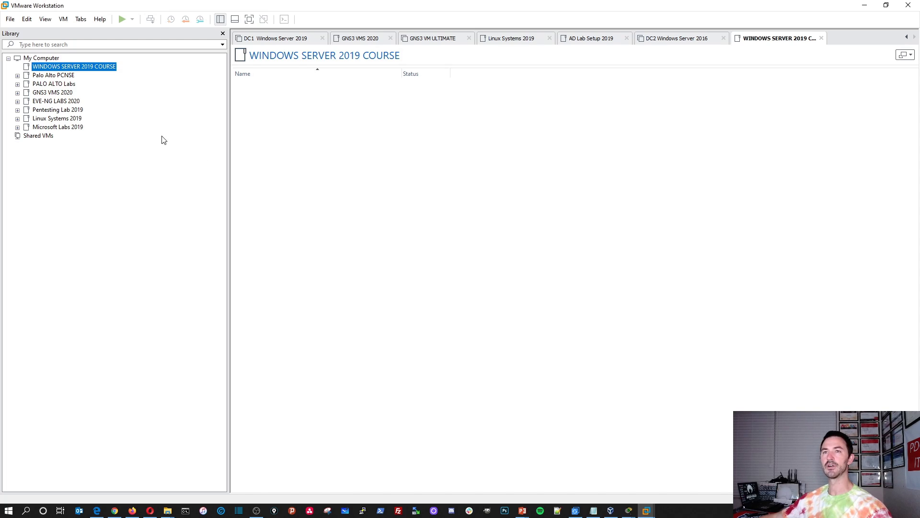
Step: Start a Typical new virtual machine with the OS installed later, keeping Windows Server 2016
left_click(9, 20)
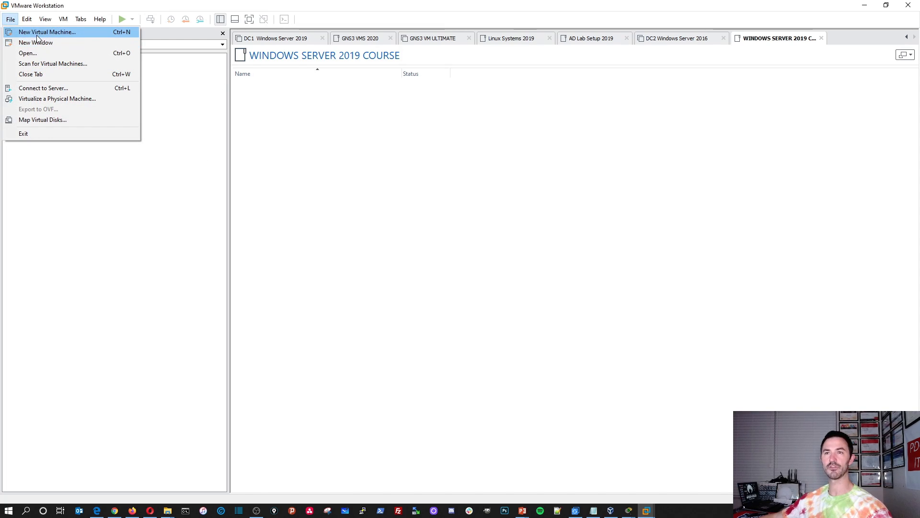
left_click(36, 34)
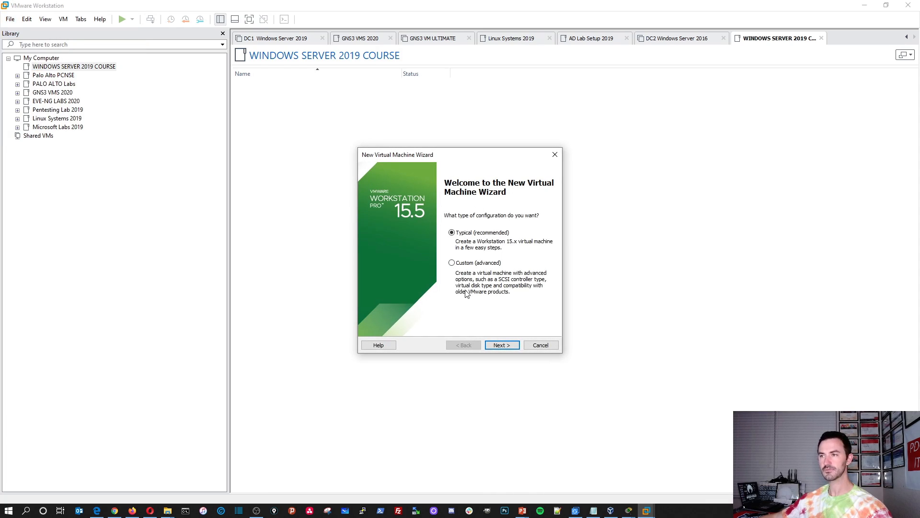
left_click(502, 345)
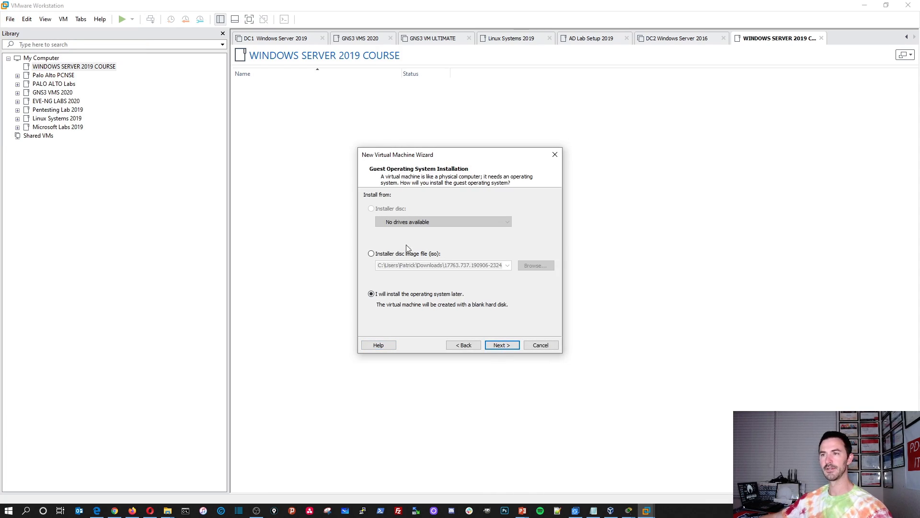
left_click(502, 345)
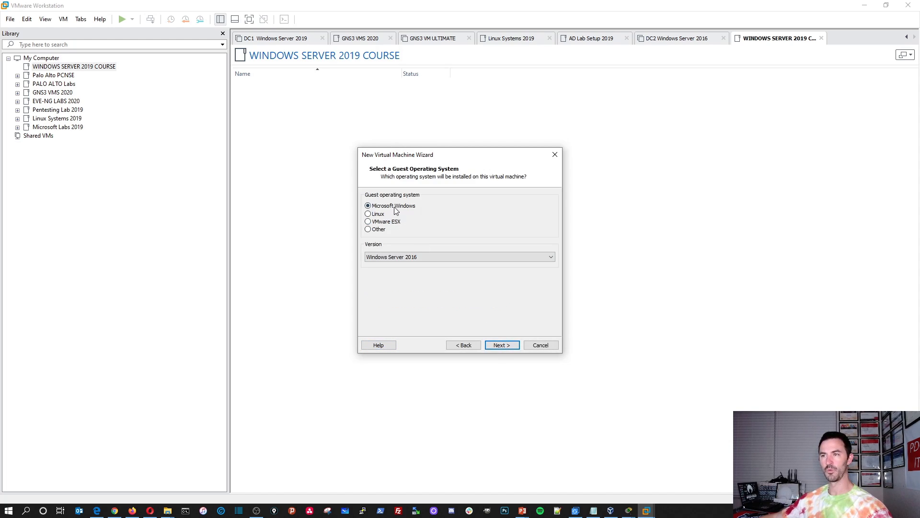
left_click(420, 257)
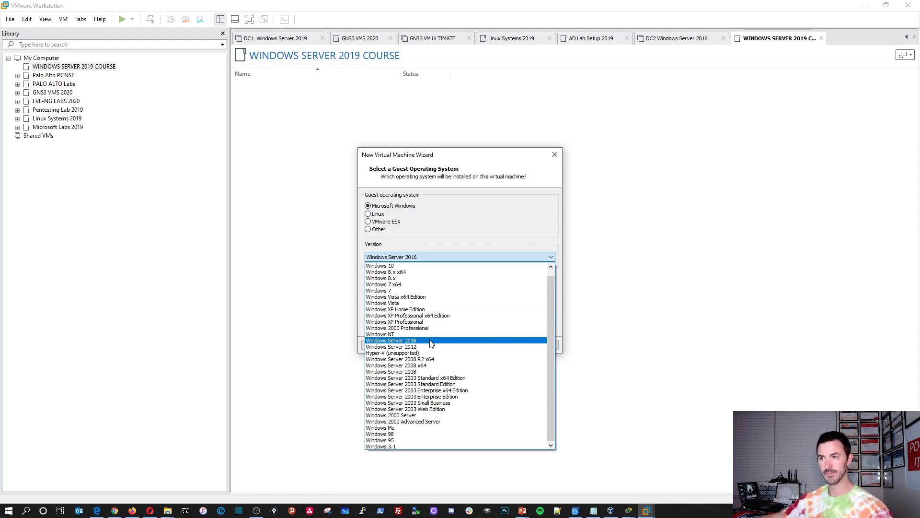
left_click(431, 341)
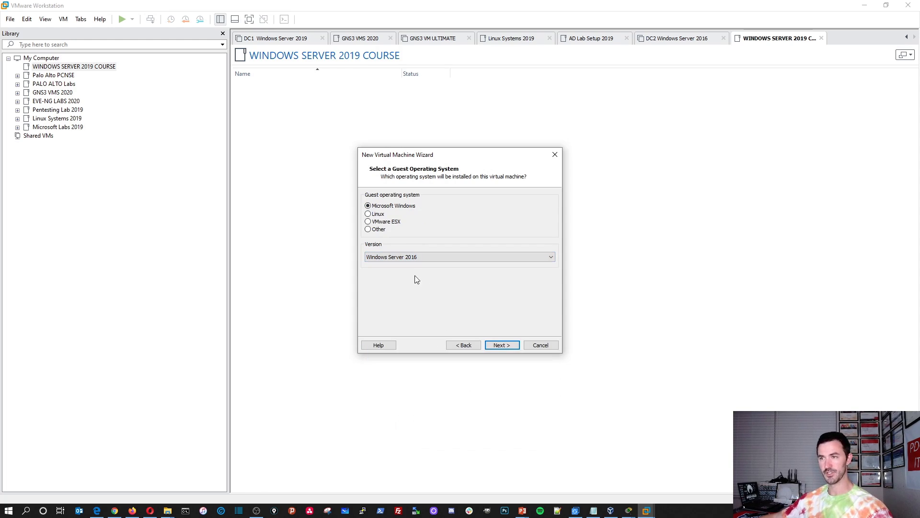
left_click(501, 346)
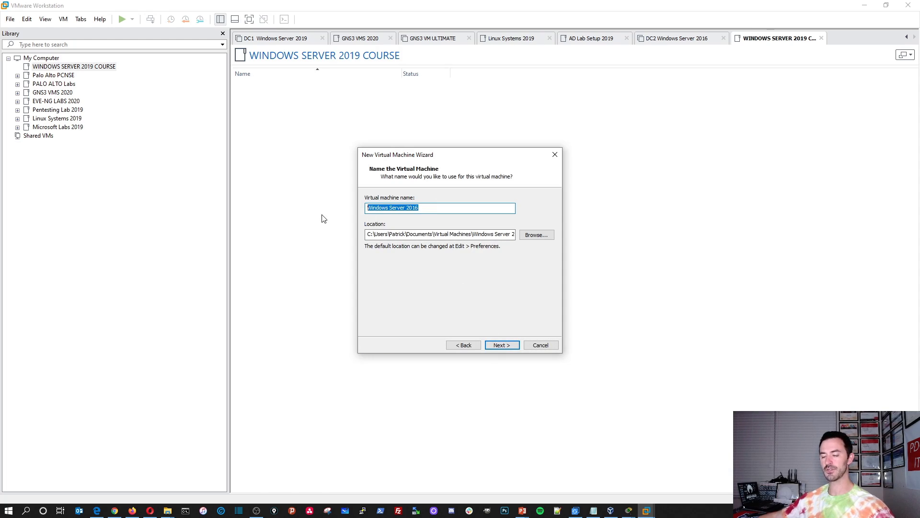
Step: Check the VM specs slide and begin typing the VM name 'win2k19-DC'
type("win")
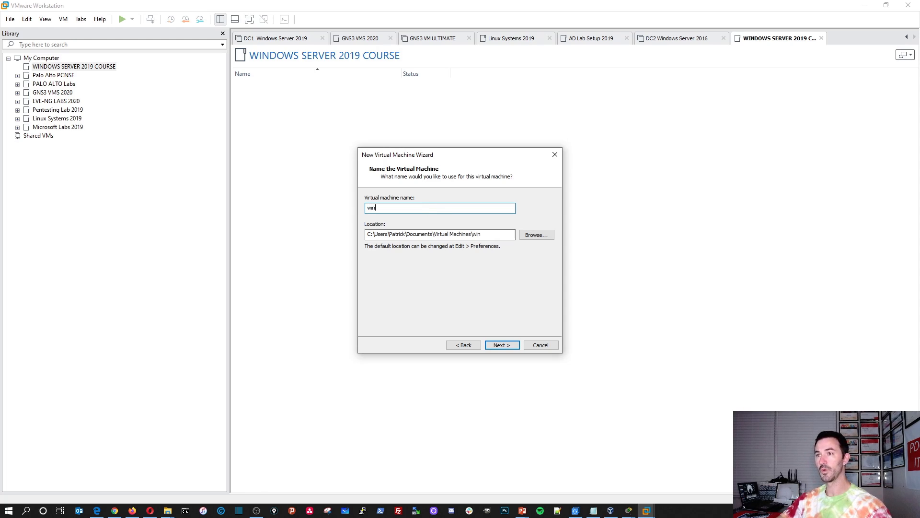
key("BackSpace")
key("BackSpace")
key("BackSpace")
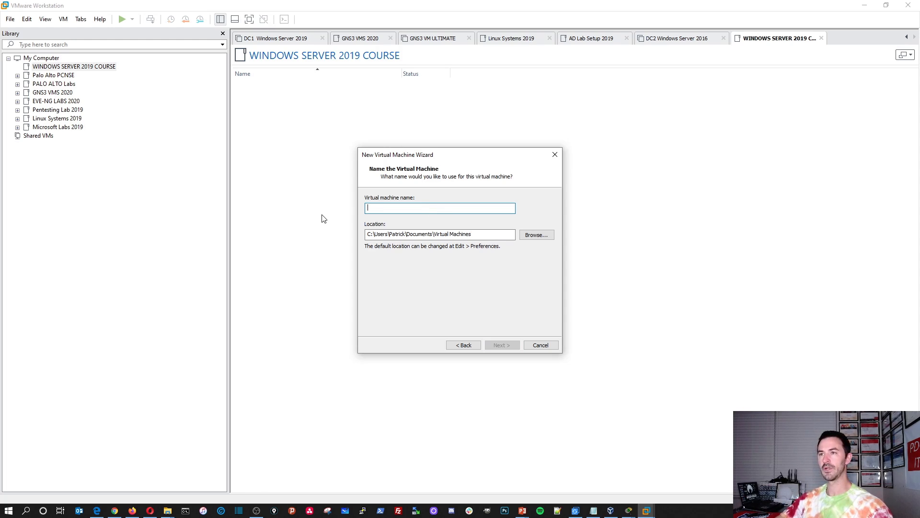
mouse_move(522, 510)
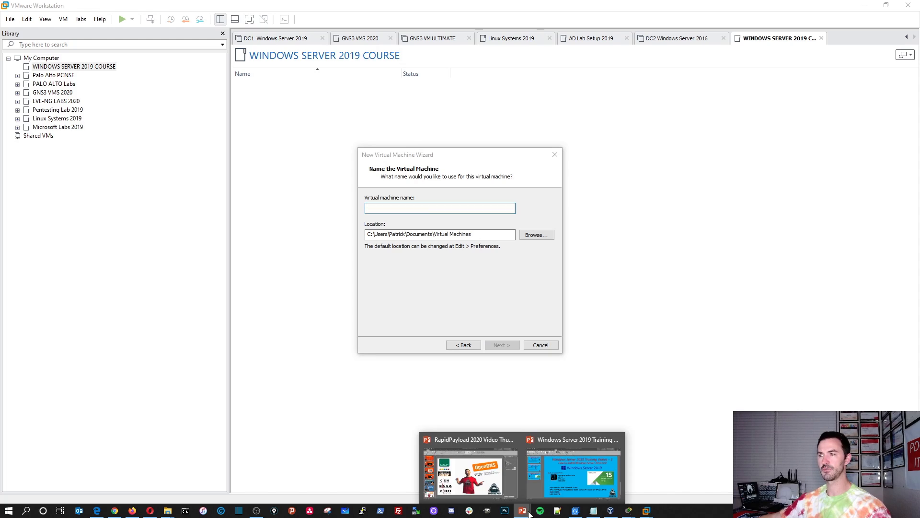
left_click(551, 483)
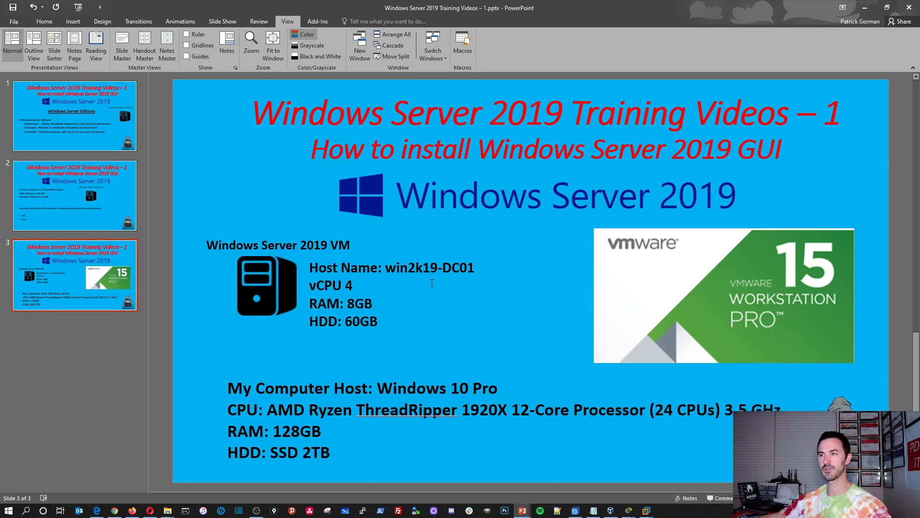
left_click(865, 8)
type("win2k")
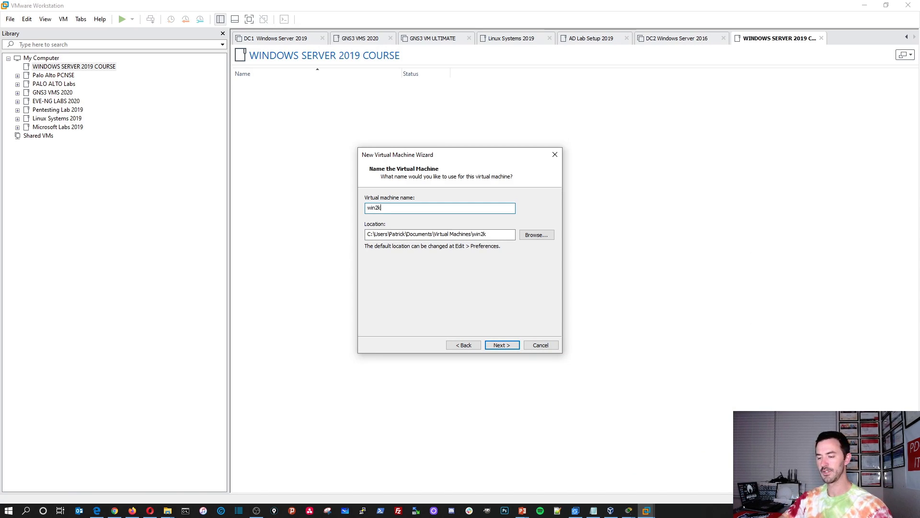
type("19")
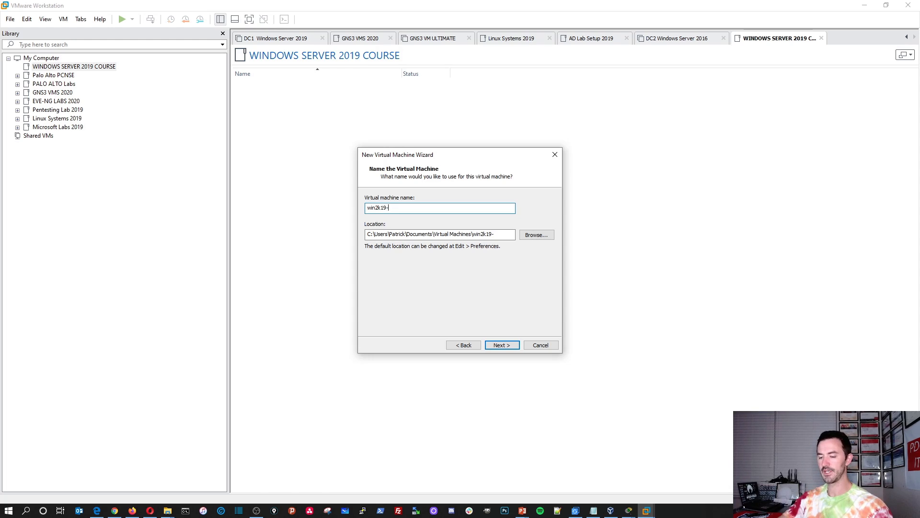
type("-DC01")
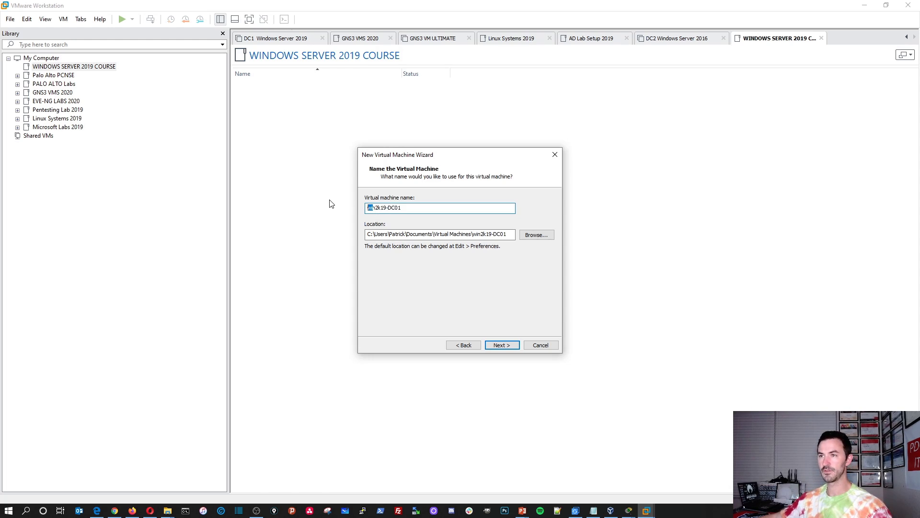
Step: Correct the virtual machine name to 'Win2k19-DC01' and select the whole name
key("BackSpace")
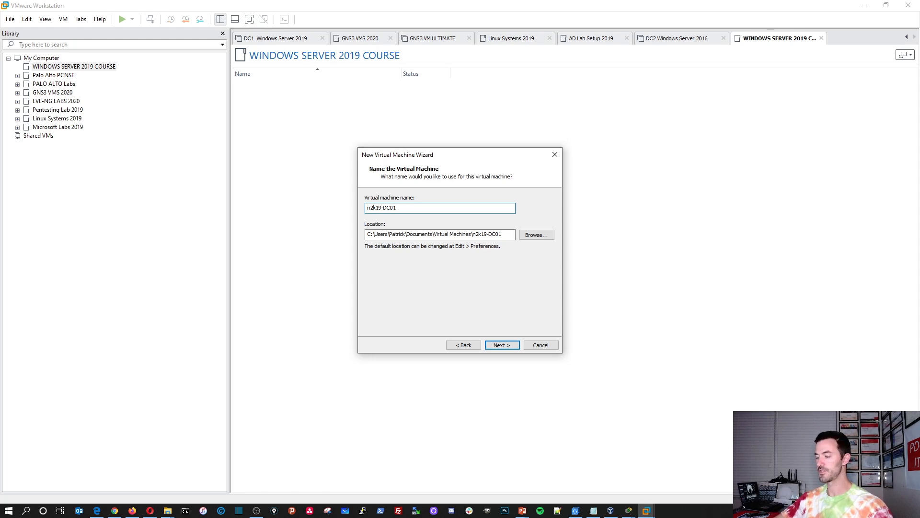
key("Delete")
key("End")
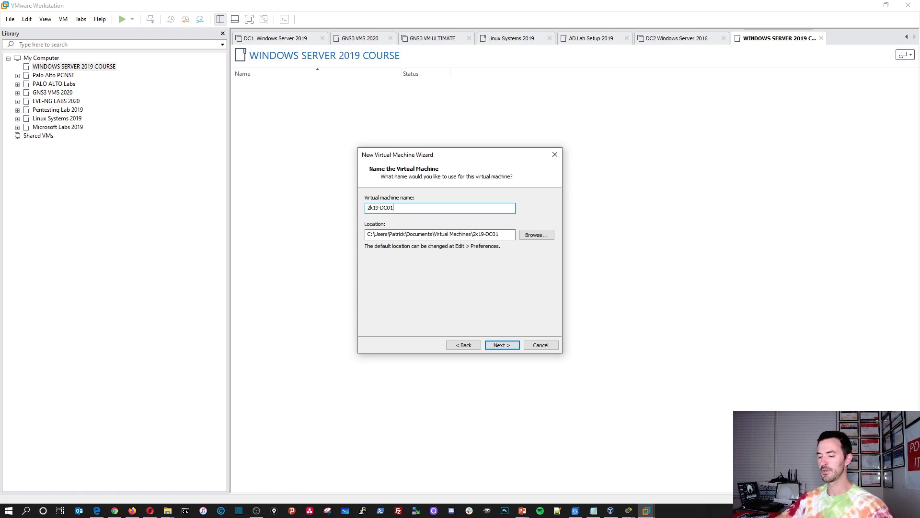
type("Win")
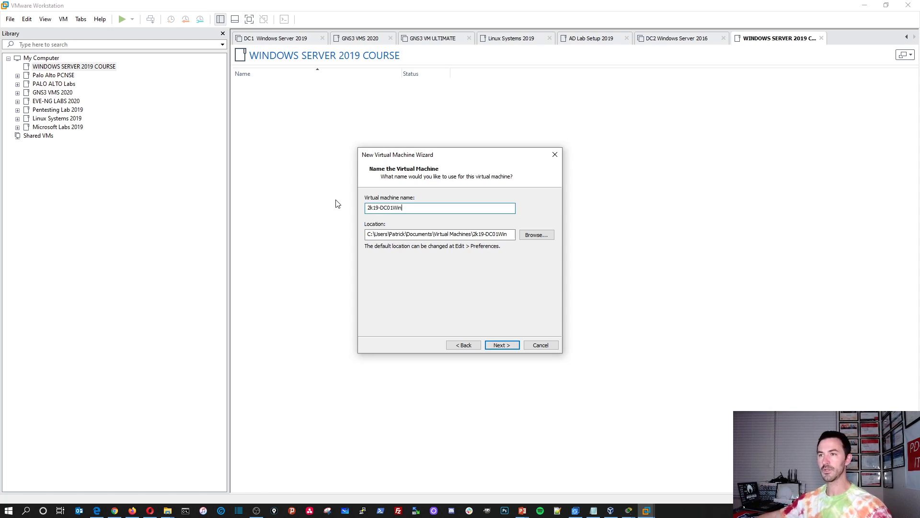
type("i")
key("BackSpace")
key("BackSpace")
key("BackSpace")
key("BackSpace")
key("BackSpace")
key("BackSpace")
key("BackSpace")
key("BackSpace")
key("BackSpace")
key("BackSpace")
key("BackSpace")
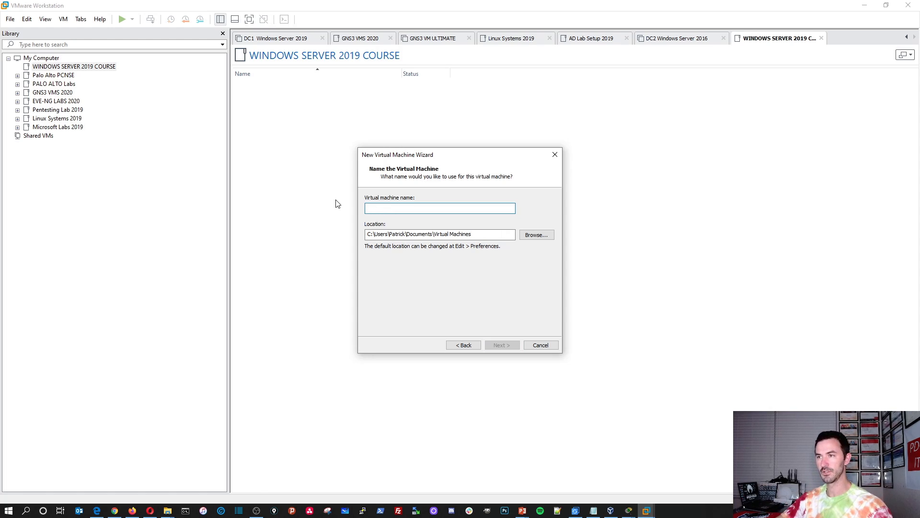
type("Win2k19-DC01")
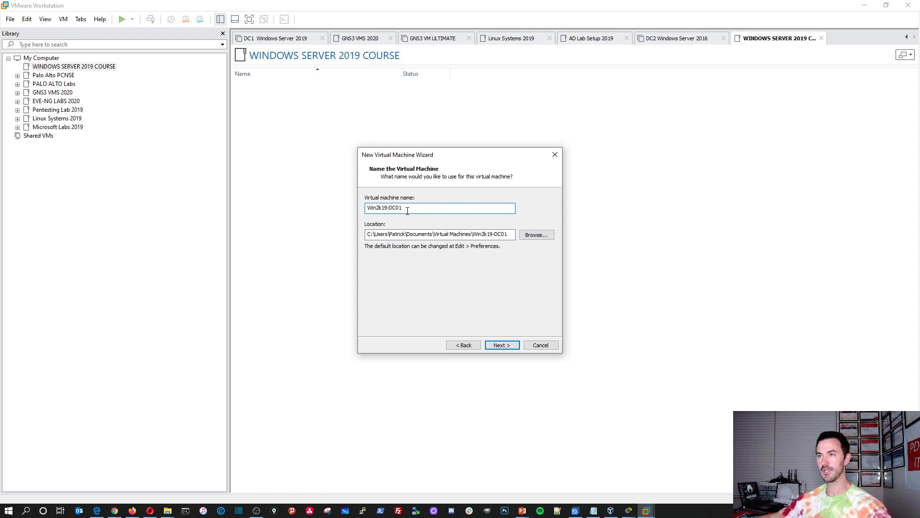
left_click_drag(407, 207, 335, 205)
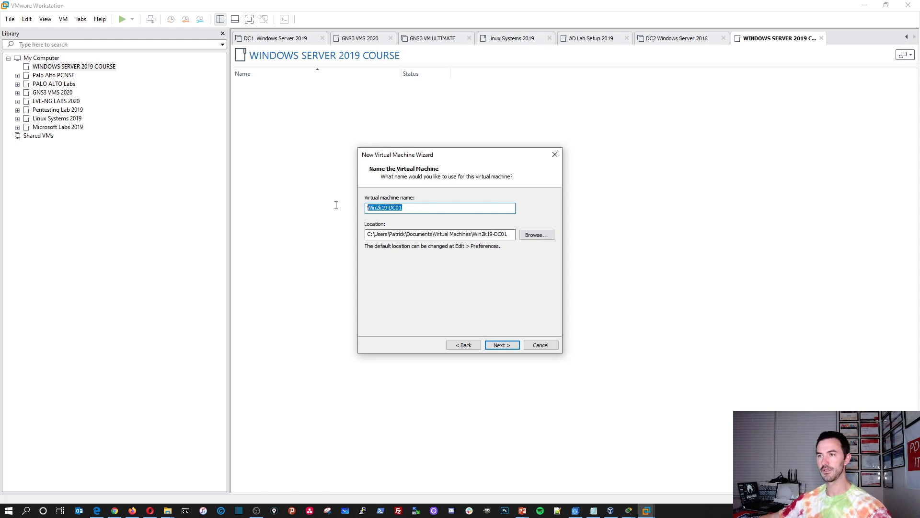
Step: Set the VM location to the YOUTUBE COURSE VMs folder on PDG-Data (E:)
left_click(544, 234)
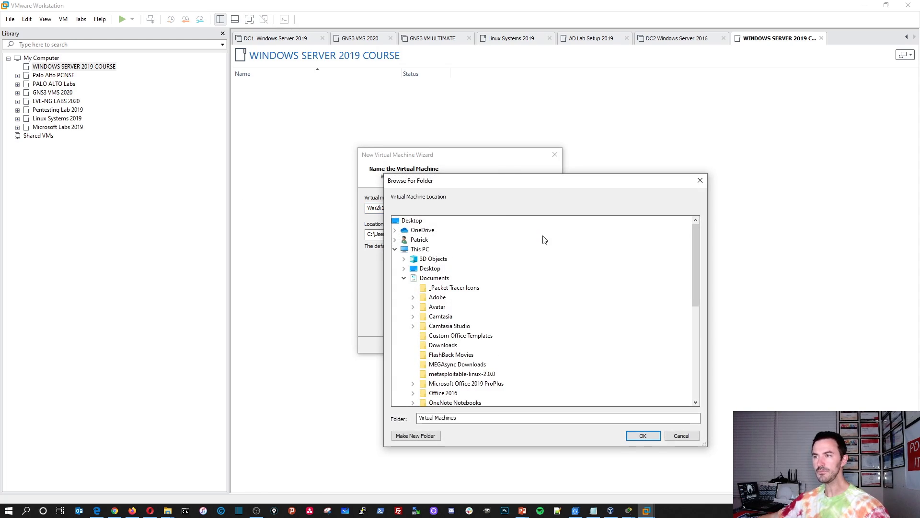
left_click(446, 250)
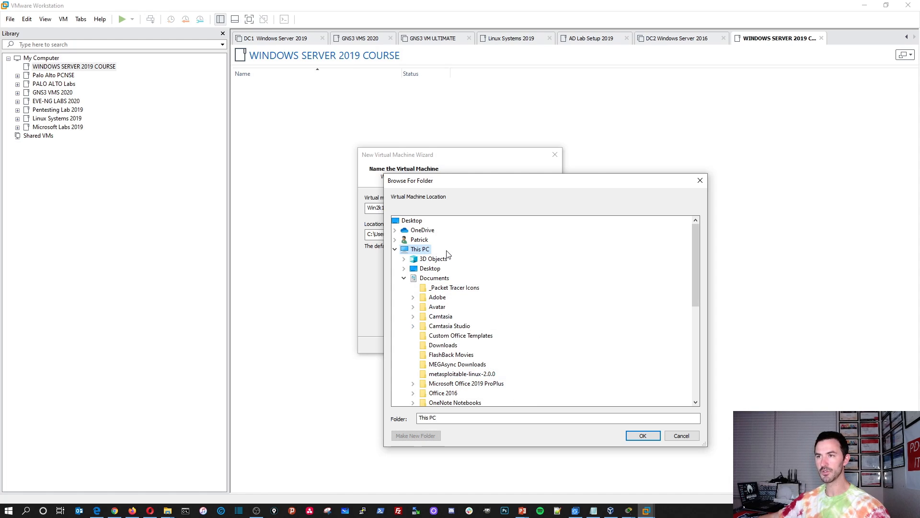
left_click(404, 279)
scroll(426, 312, "down", 1)
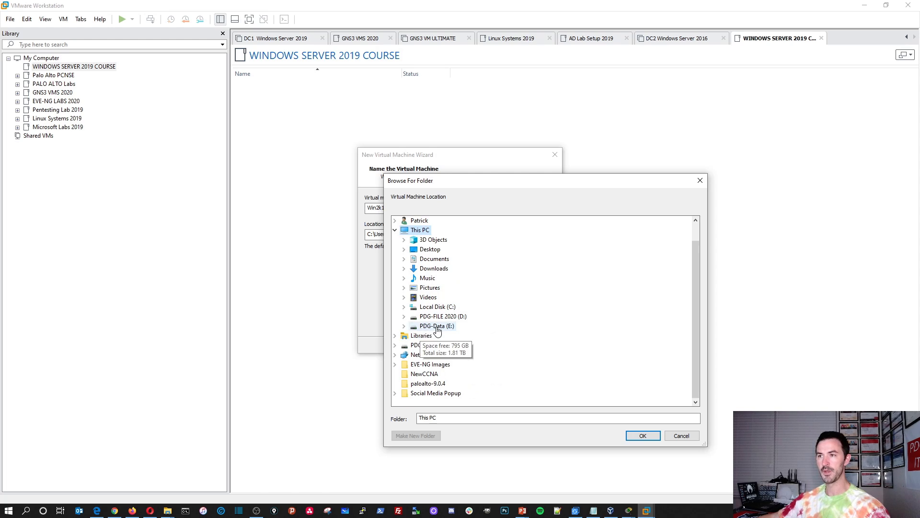
double_click(434, 328)
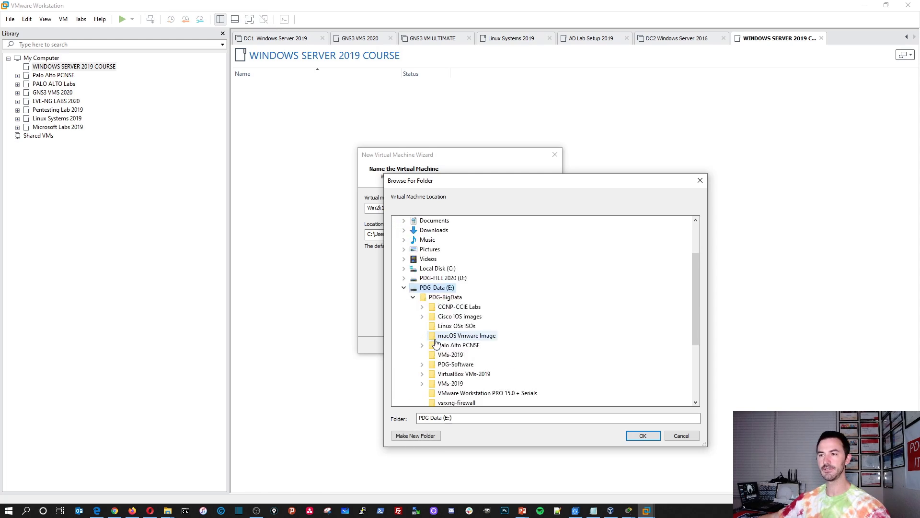
scroll(459, 336, "down", 1)
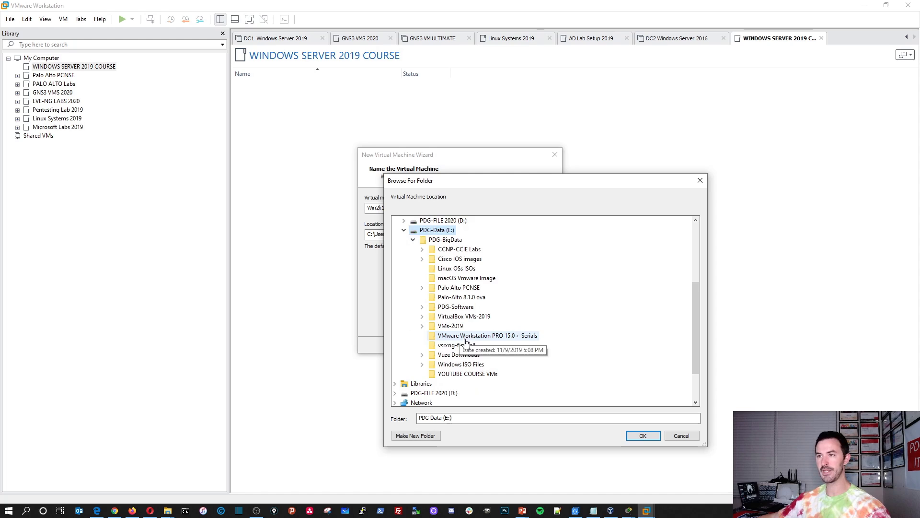
left_click(463, 375)
left_click(649, 436)
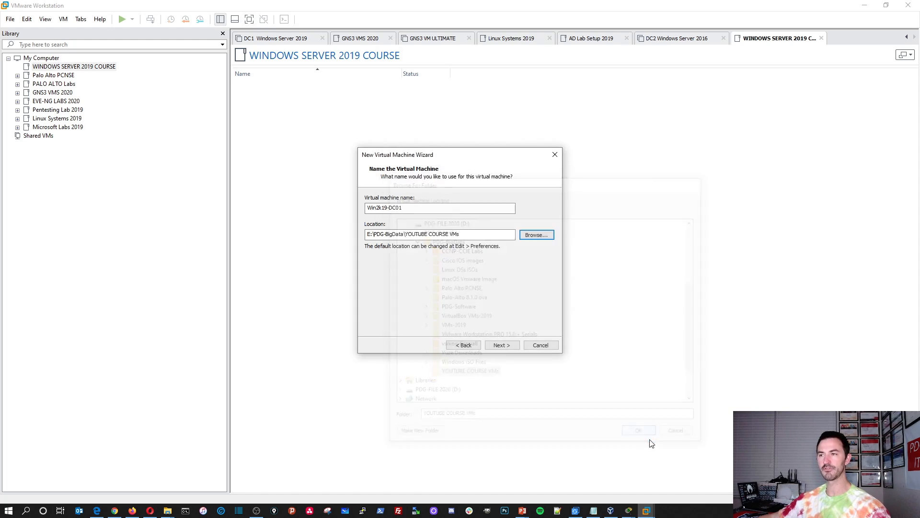
Step: Retype the name as Win2k19-DC01 and append \Win2k19-DC01 to the location path
left_click(435, 210)
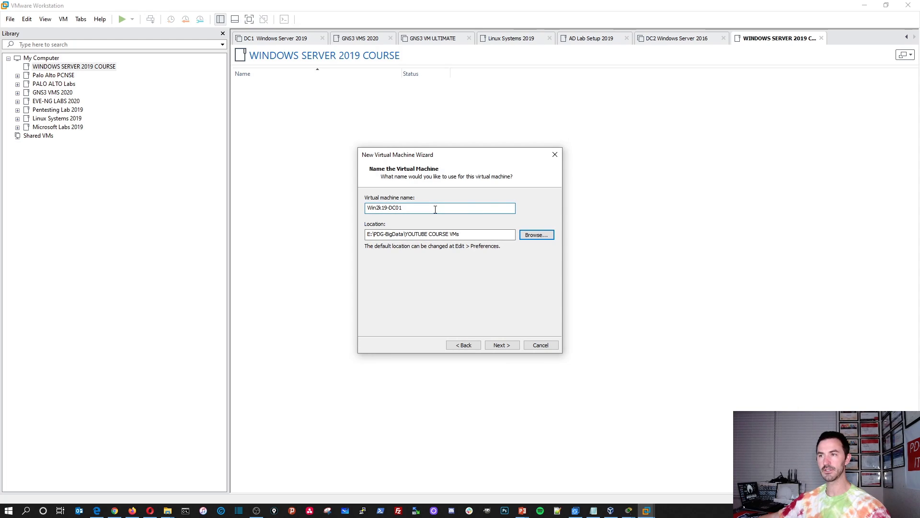
left_click_drag(435, 209, 315, 202)
key("ctrl+c")
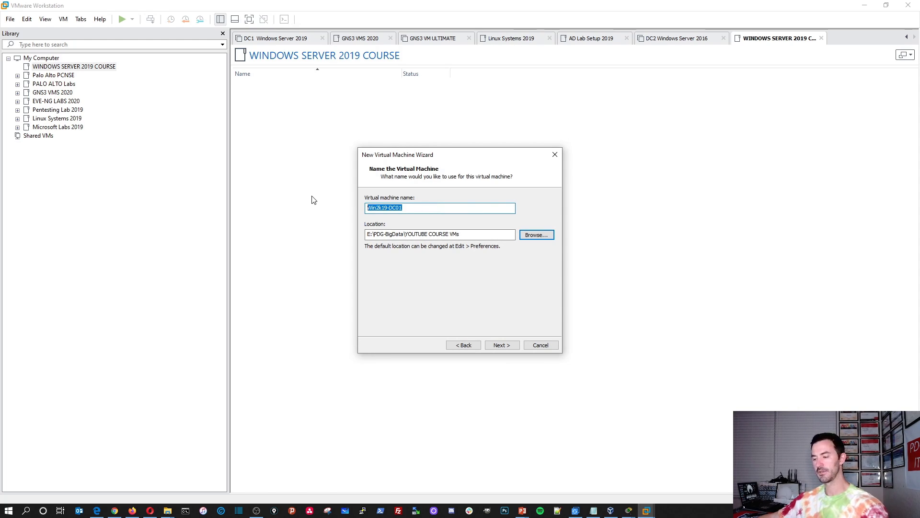
key("BackSpace")
type("Win2k19-DC01")
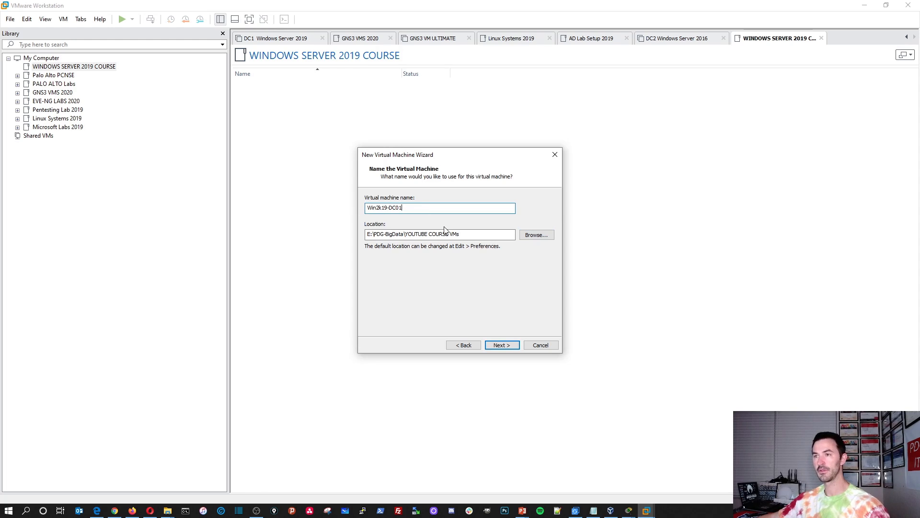
left_click(473, 236)
type("\\")
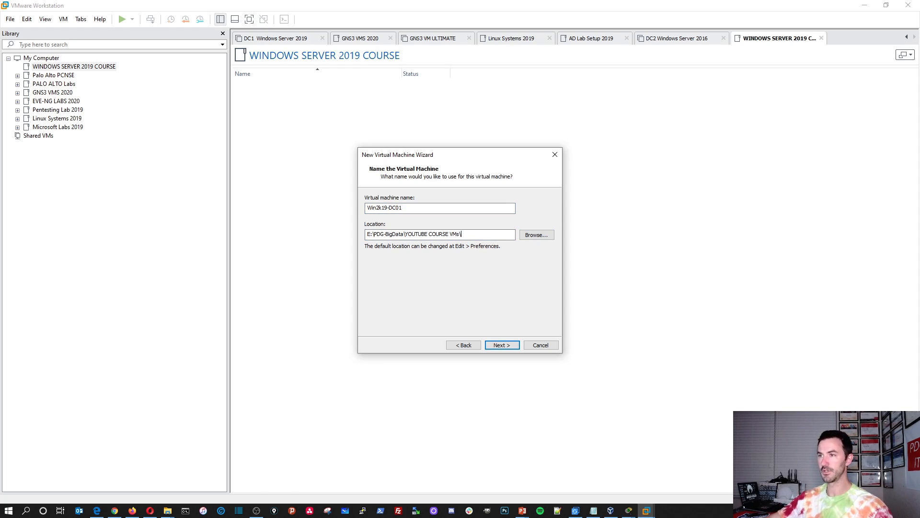
key("ctrl+v")
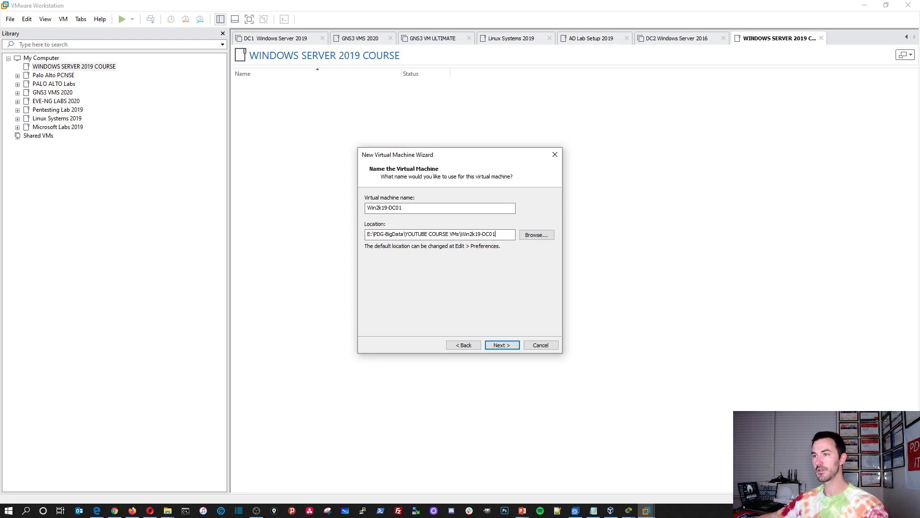
Step: Keep the 60 GB disk split into multiple files, then go to hardware customization
left_click(501, 346)
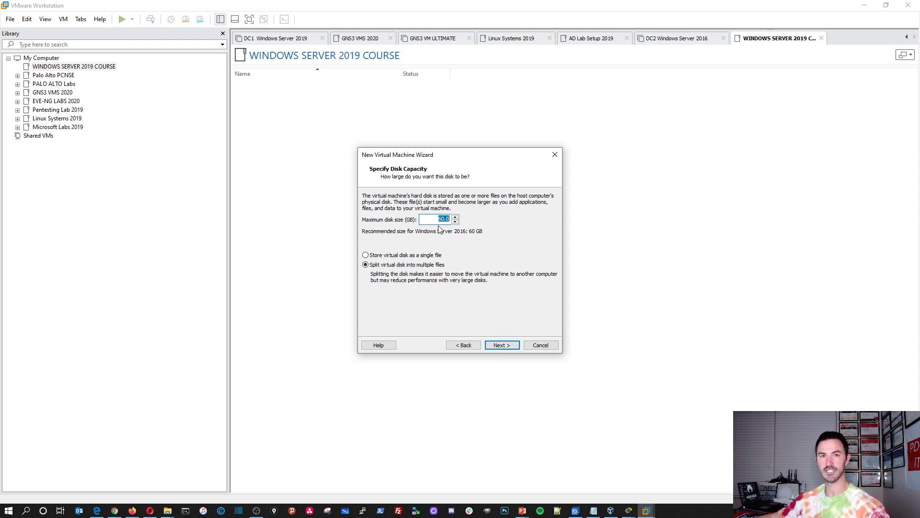
left_click(388, 255)
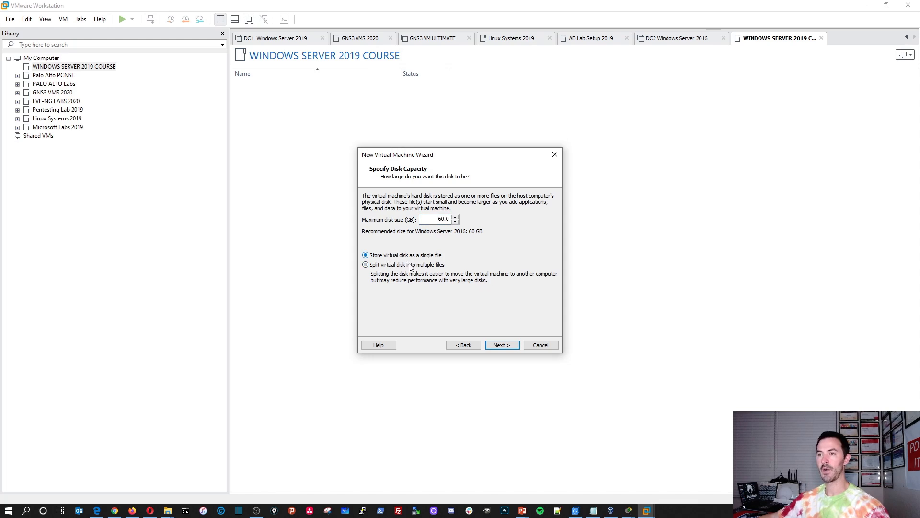
left_click(375, 266)
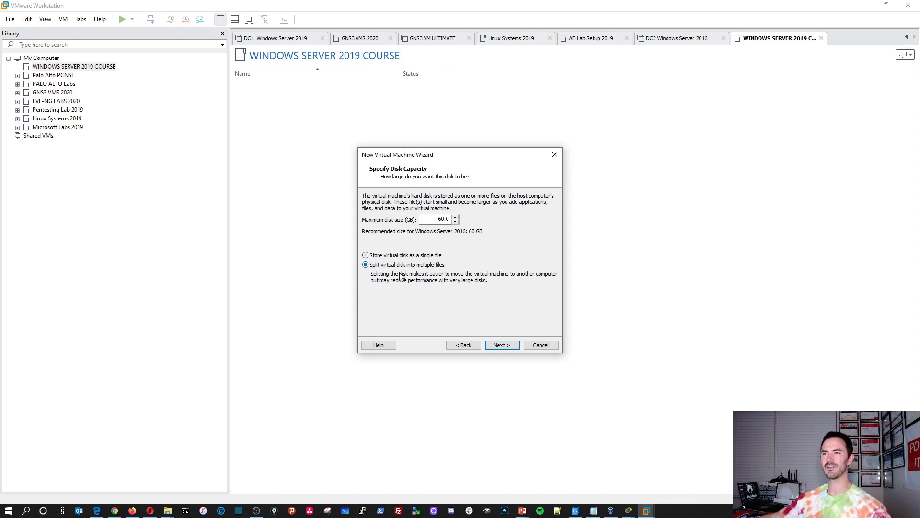
left_click(501, 345)
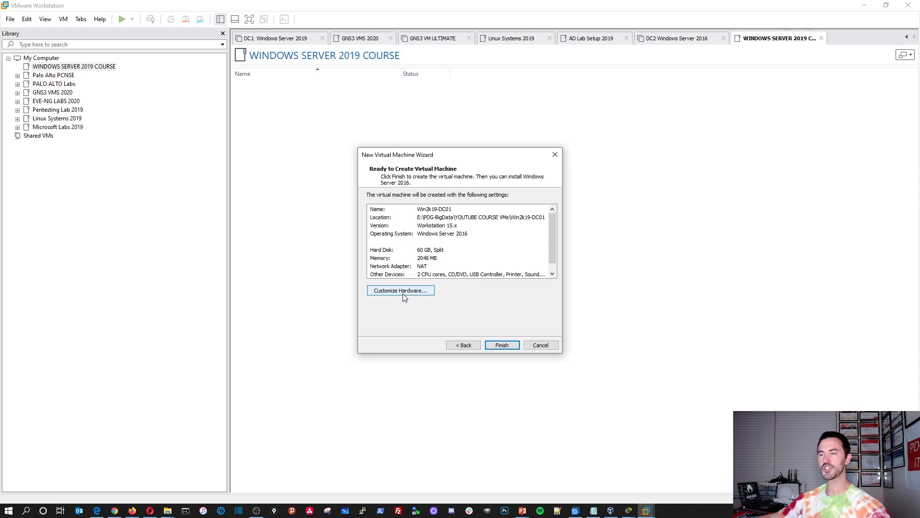
left_click(402, 291)
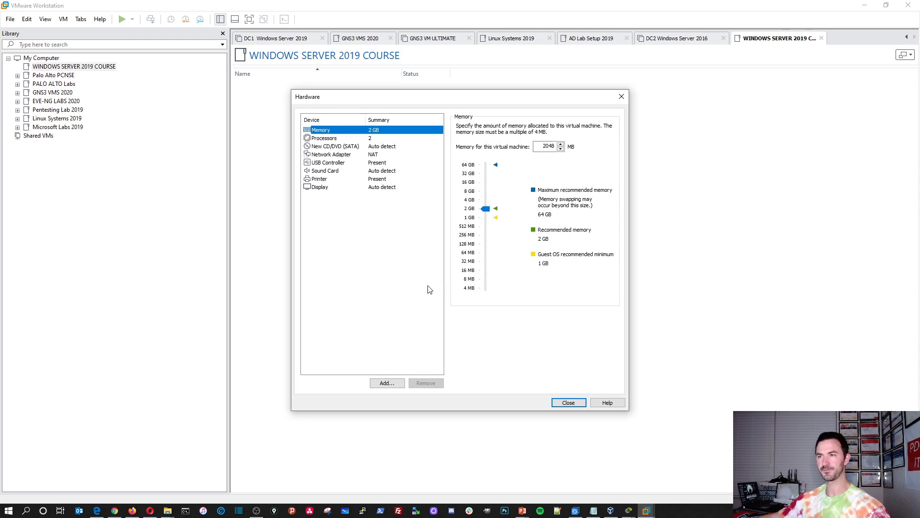
Step: Give the VM 8 GB memory, 2 cores per processor, and VT-x/AMD-V virtualization
left_click(469, 191)
left_click(343, 139)
left_click(540, 140)
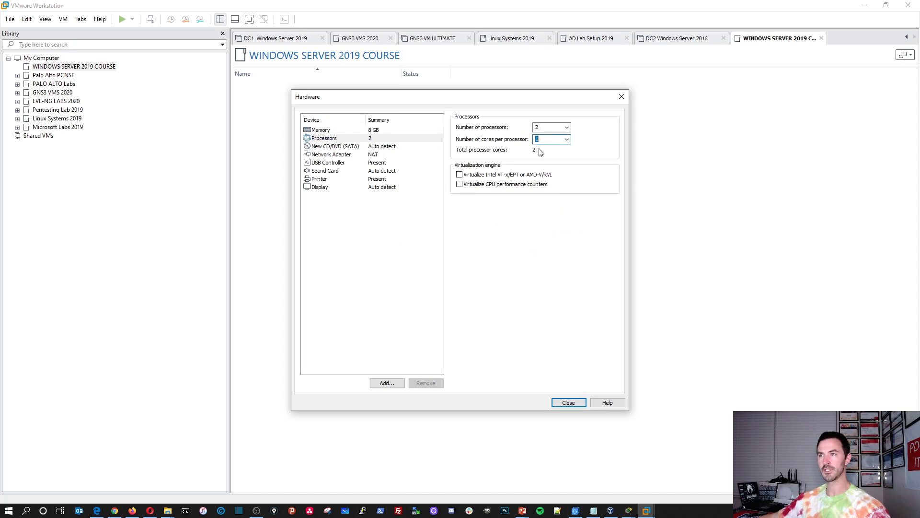
left_click(567, 139)
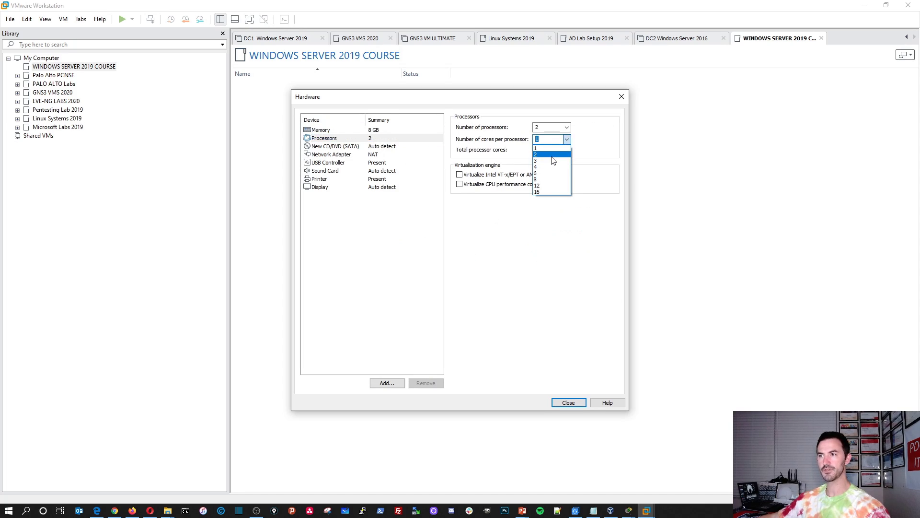
left_click(552, 153)
left_click(459, 175)
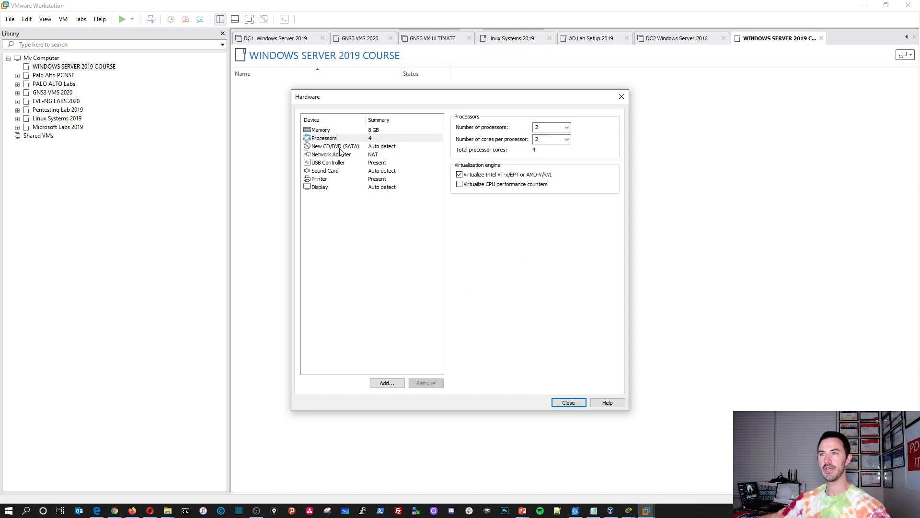
Step: Remove the printer and switch the network adapter to Bridged
left_click(330, 179)
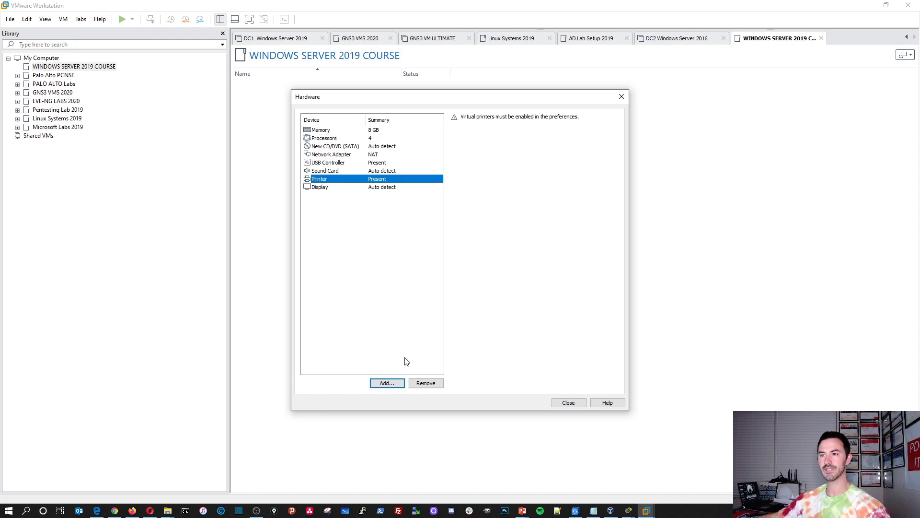
left_click(426, 383)
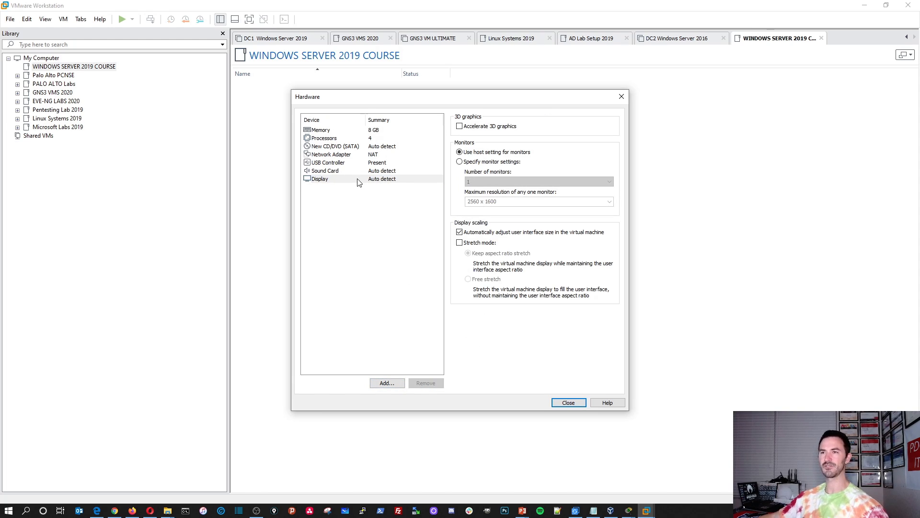
left_click(347, 156)
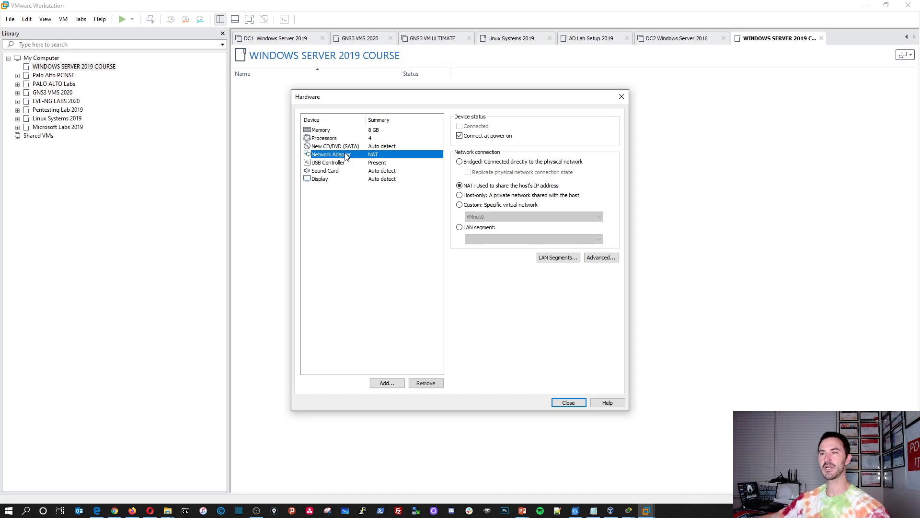
left_click(460, 162)
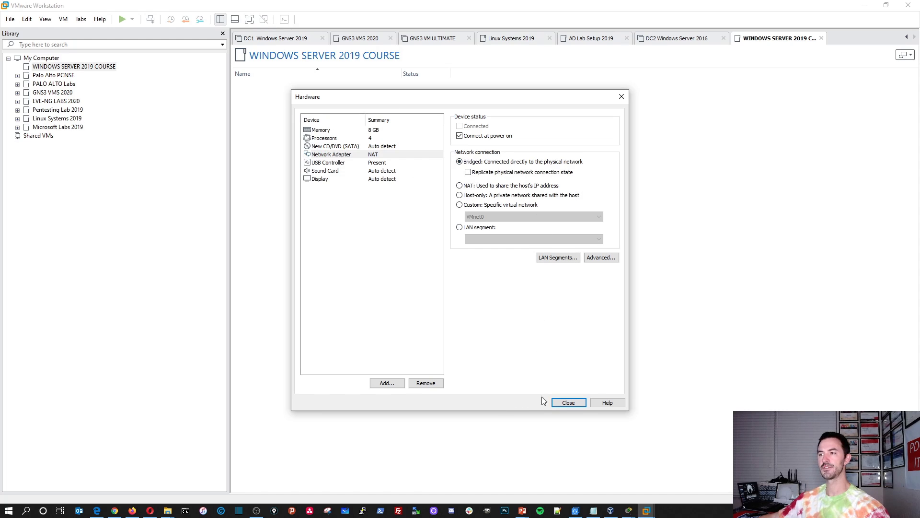
Step: Finish creating Win2k19-DC01 and move it into the WINDOWS SERVER 2019 COURSE library folder
left_click(569, 403)
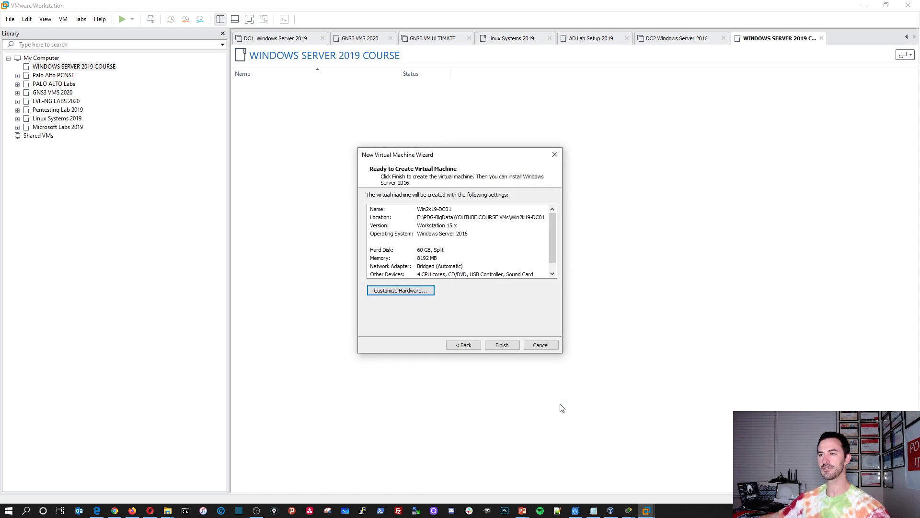
left_click(489, 345)
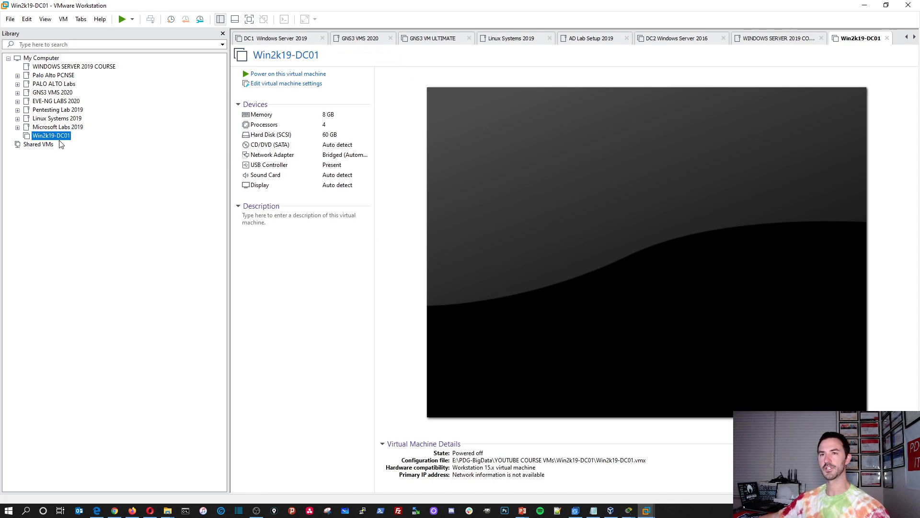
left_click_drag(57, 137, 74, 67)
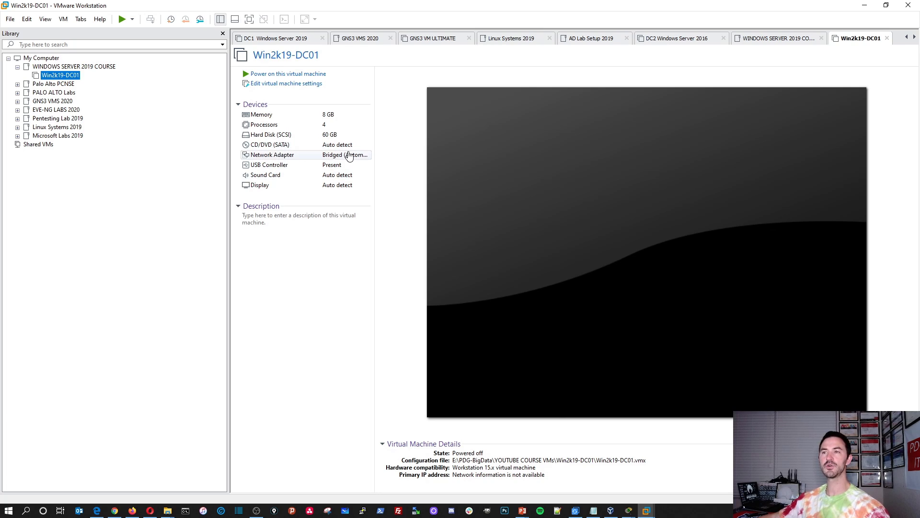
Step: Point the CD/DVD (SATA) drive at the Windows Server evaluation ISO in Downloads and save
left_click(289, 146)
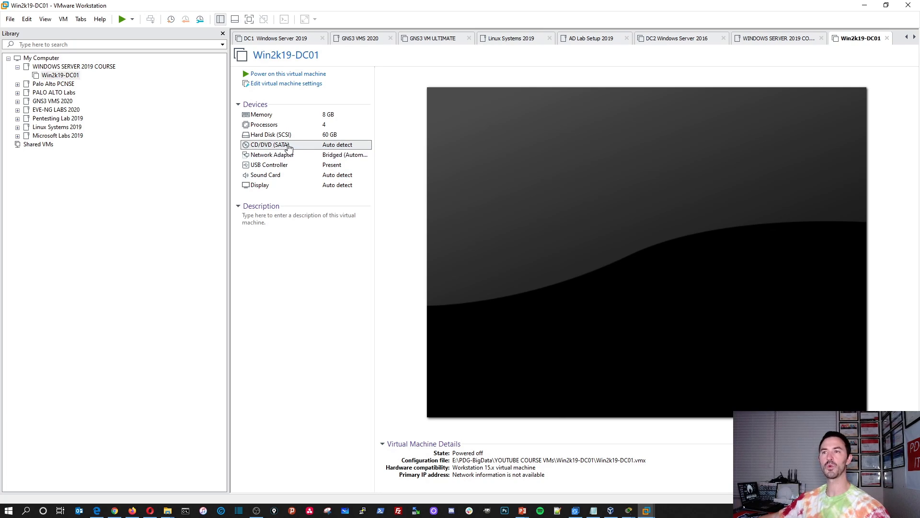
double_click(289, 145)
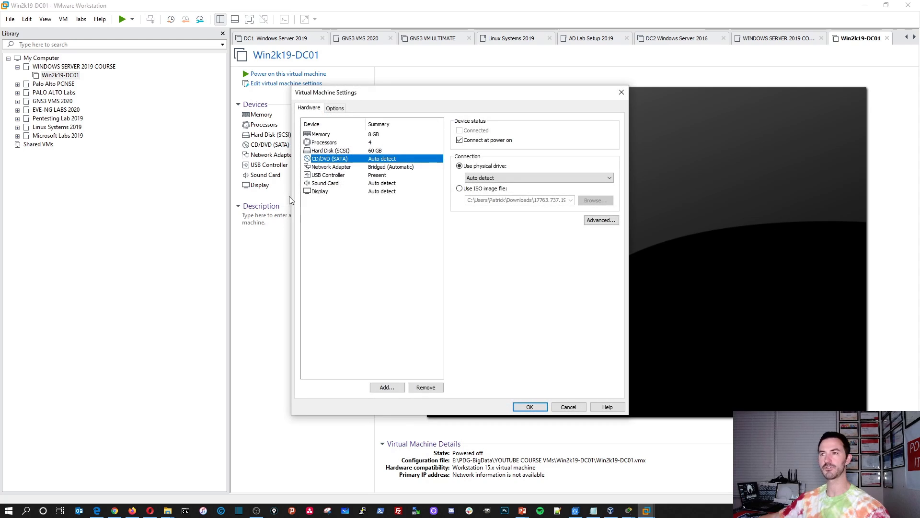
left_click(459, 189)
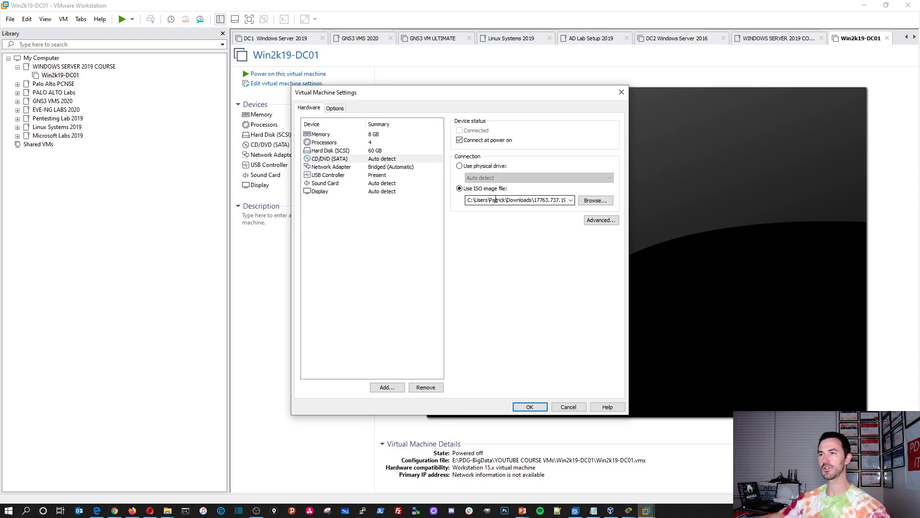
left_click(590, 201)
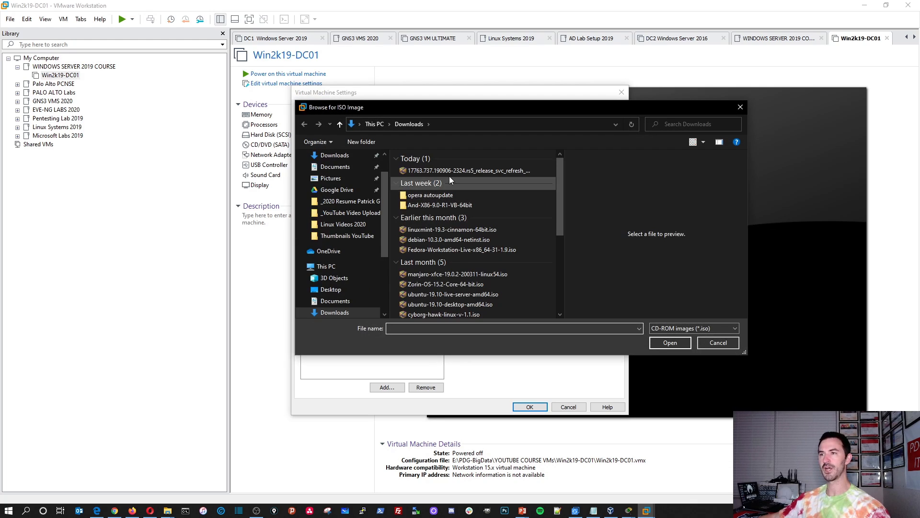
left_click(473, 173)
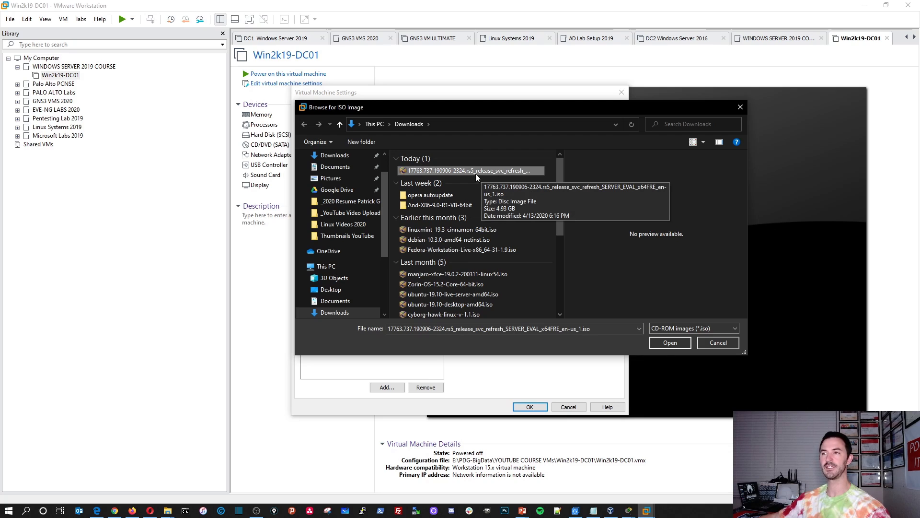
left_click(669, 342)
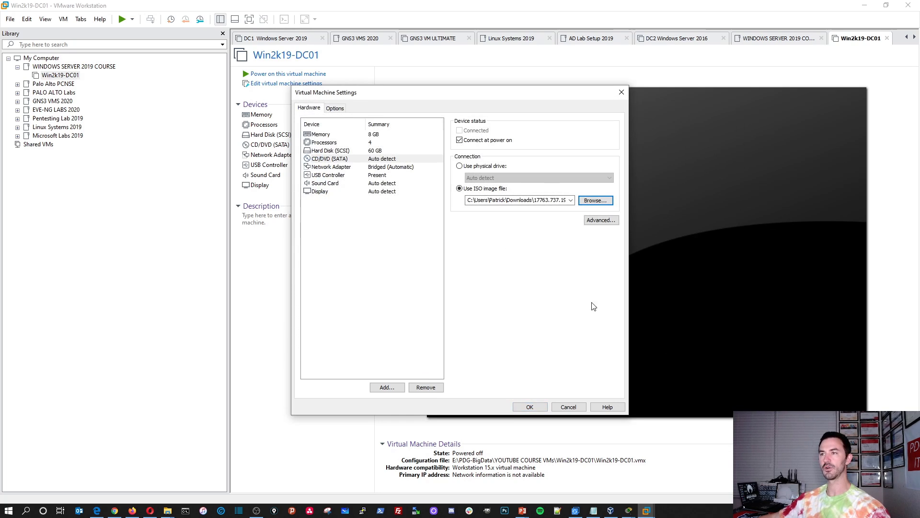
left_click(529, 407)
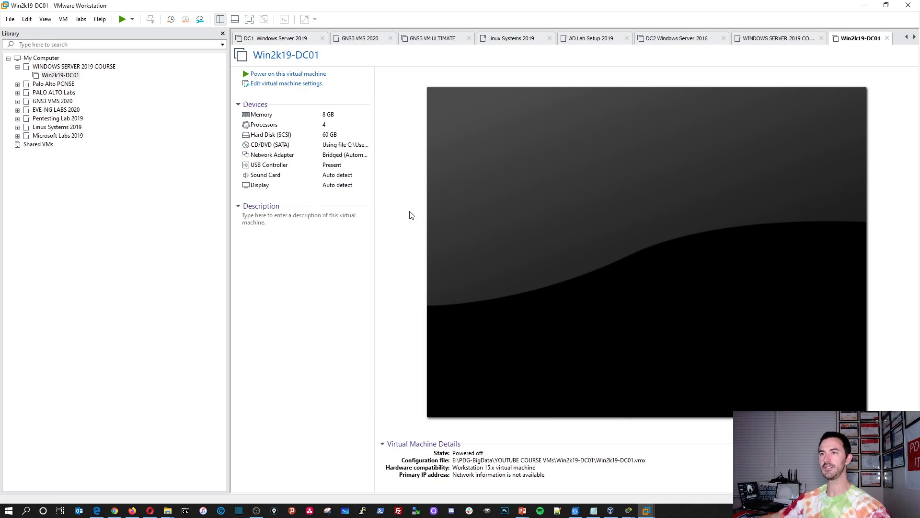
Step: Power on Win2k19-DC01 in full screen and boot it from the installation ISO
left_click(252, 73)
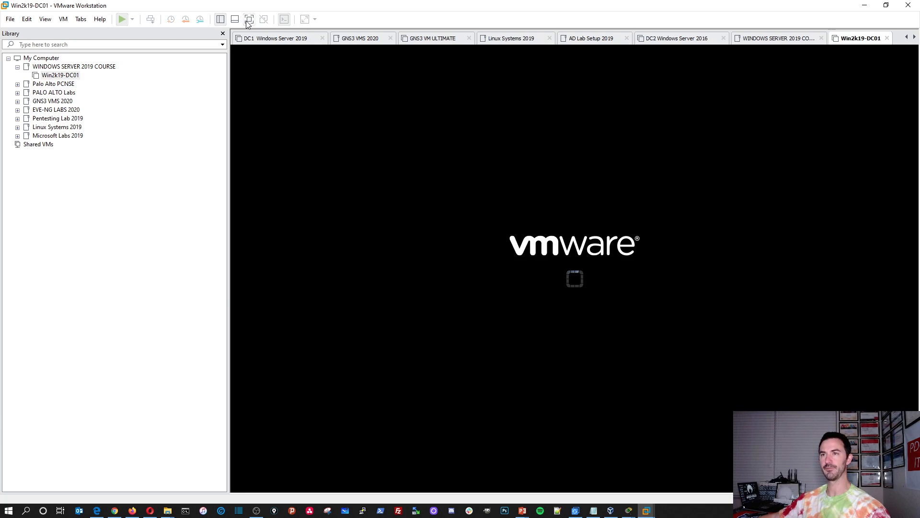
left_click(248, 20)
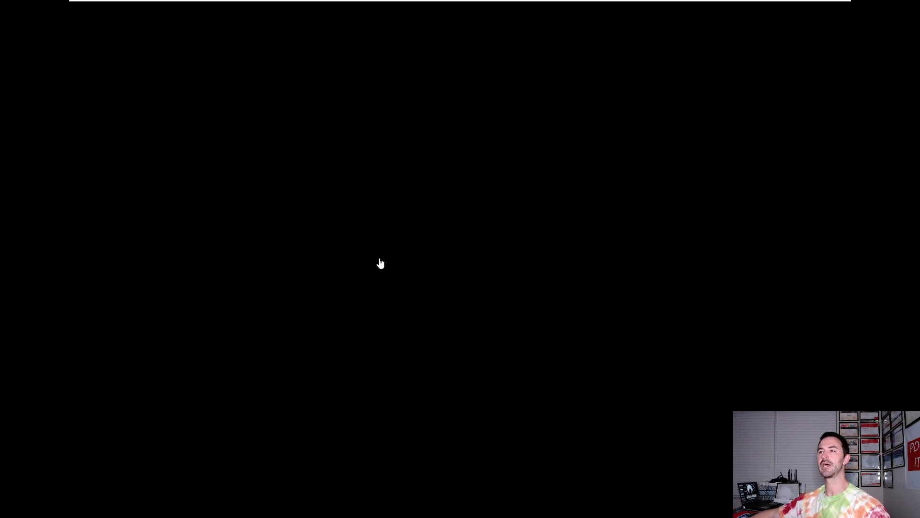
left_click(470, 316)
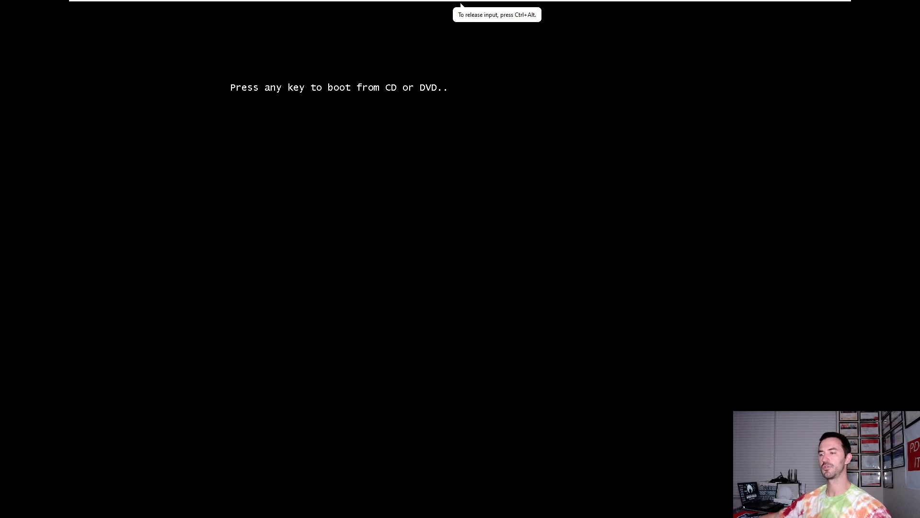
key("Return")
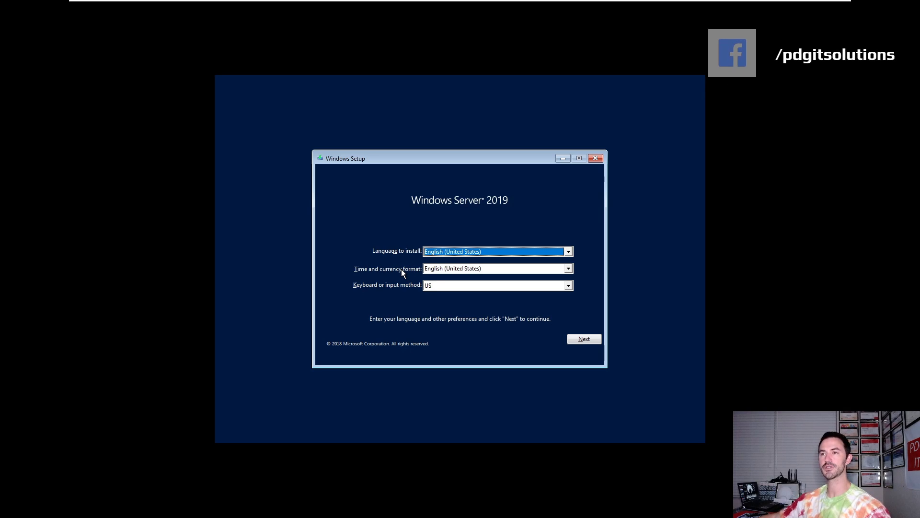
Step: Keep default language settings, start the install, and choose Datacenter Evaluation (Desktop Experience)
left_click(580, 340)
left_click(462, 264)
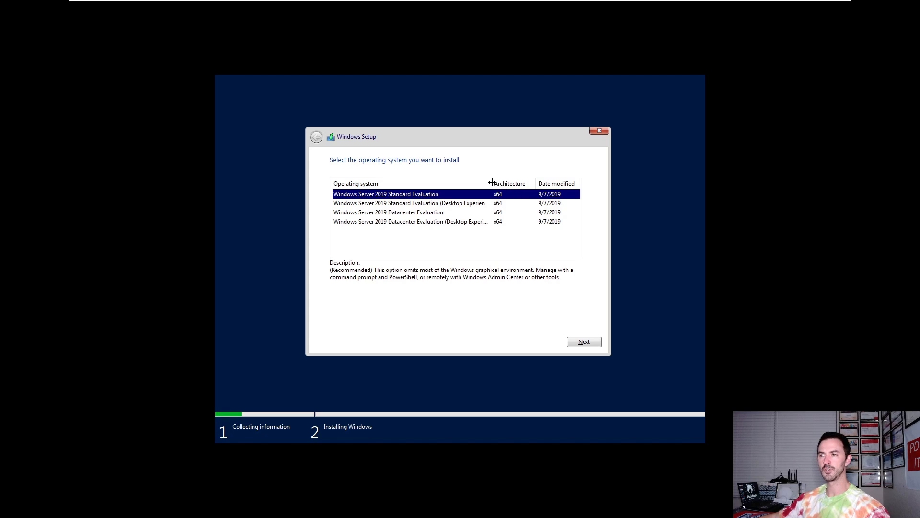
left_click_drag(492, 182, 520, 183)
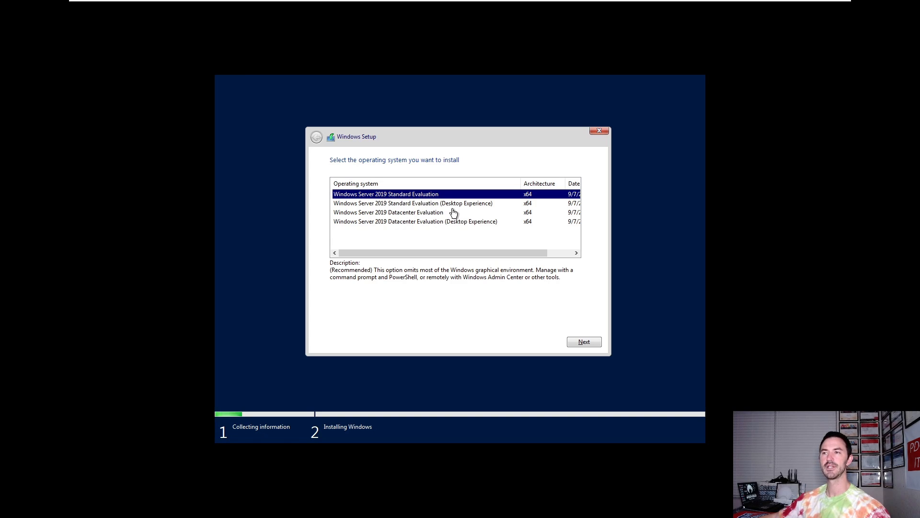
left_click(431, 223)
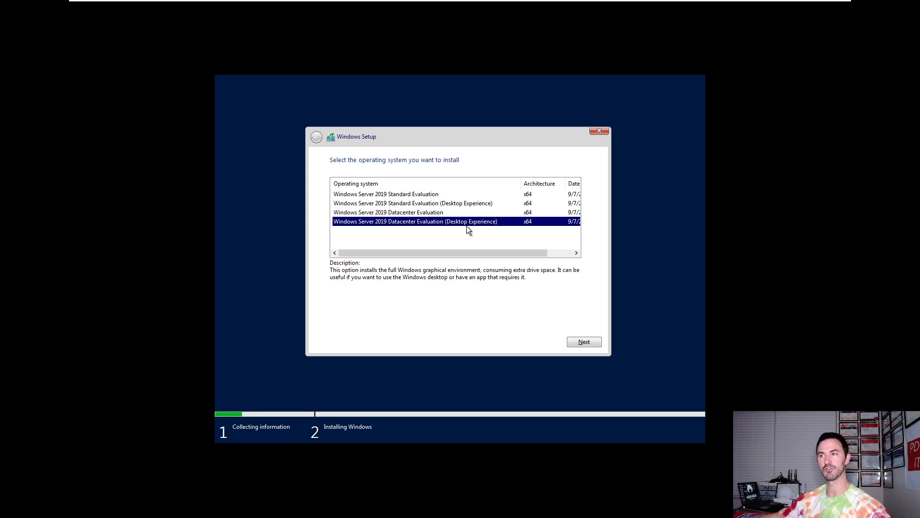
left_click(584, 343)
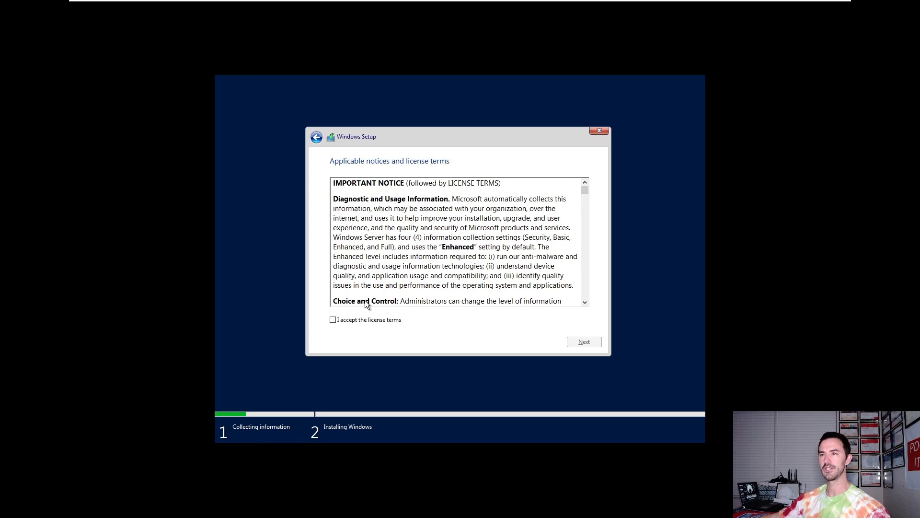
Step: Accept the license and run a Custom install onto the unallocated Drive 0
scroll(382, 242, "down", 4)
scroll(381, 242, "down", 20)
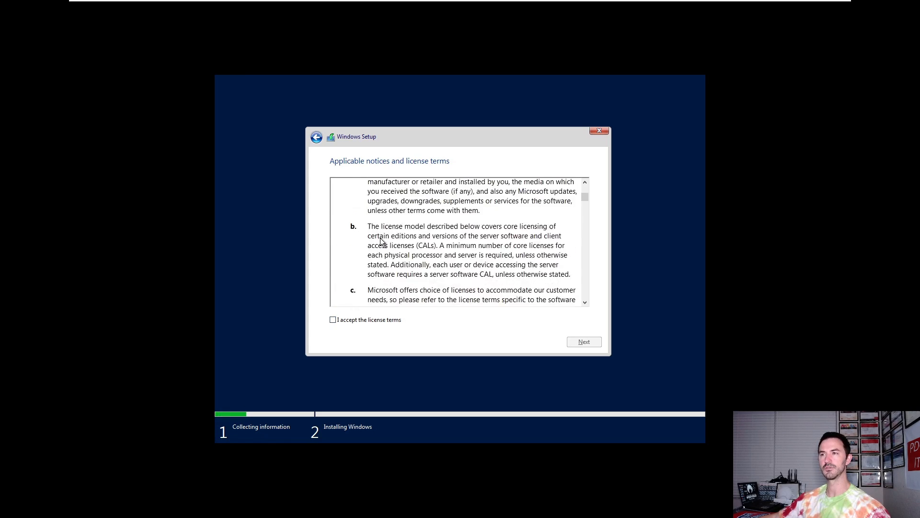
scroll(364, 318, "down", 5)
left_click(359, 320)
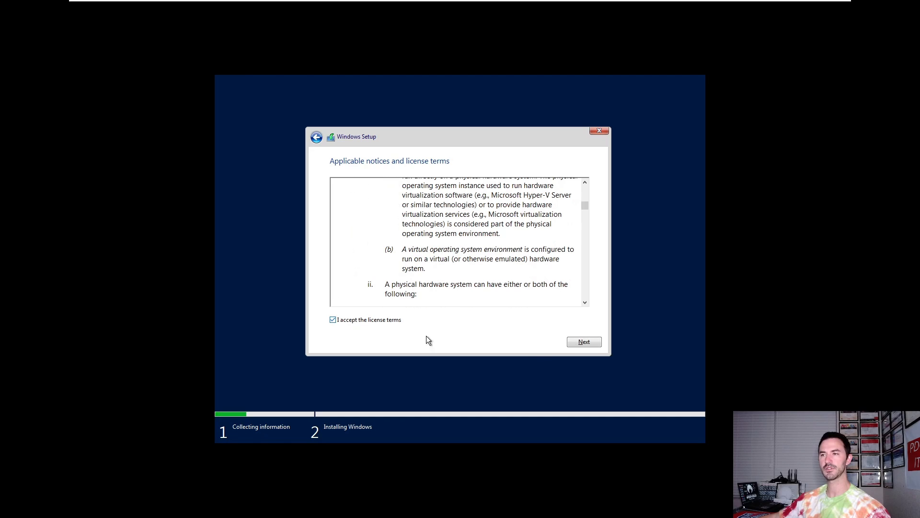
left_click(576, 343)
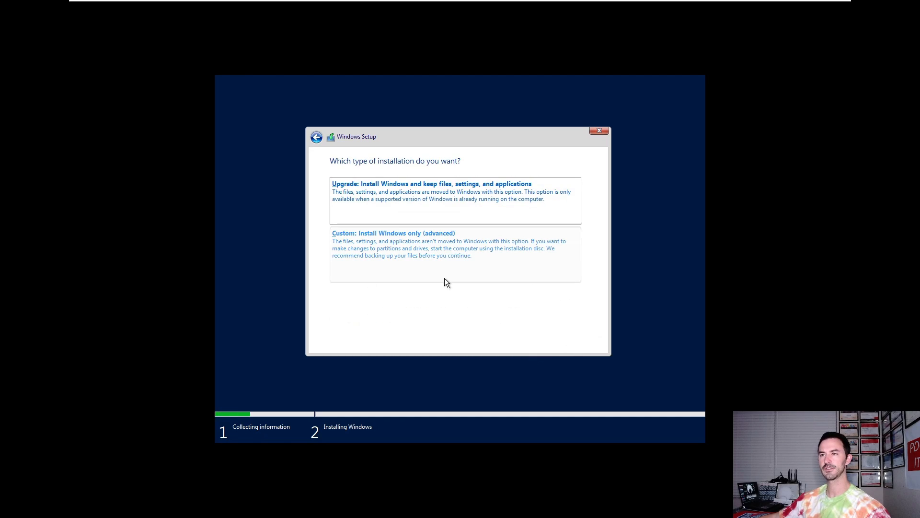
left_click(405, 259)
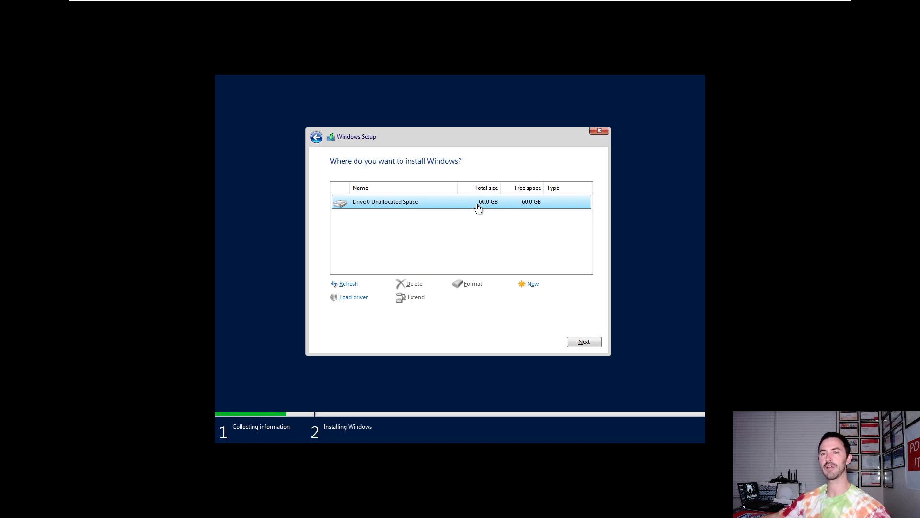
left_click(583, 342)
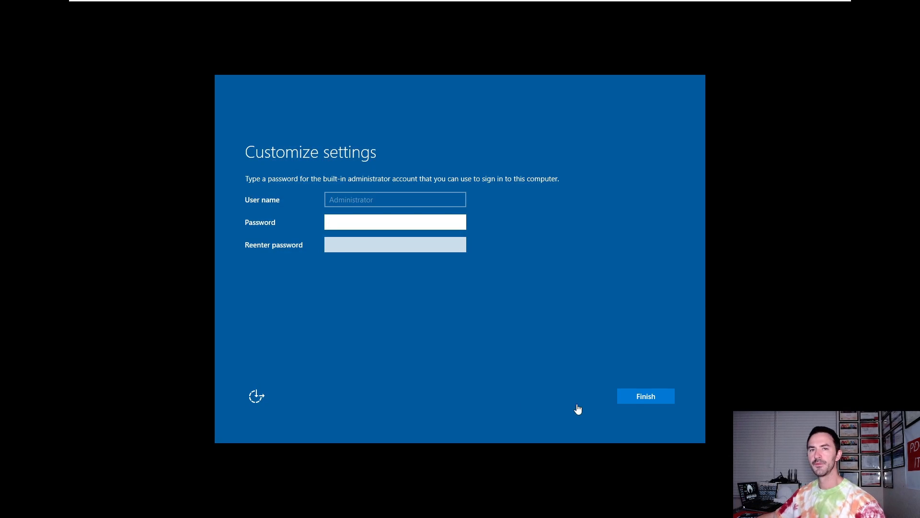
Step: Set the Administrator password, then sign in via Ctrl+Alt+Del with that password
left_click(359, 223)
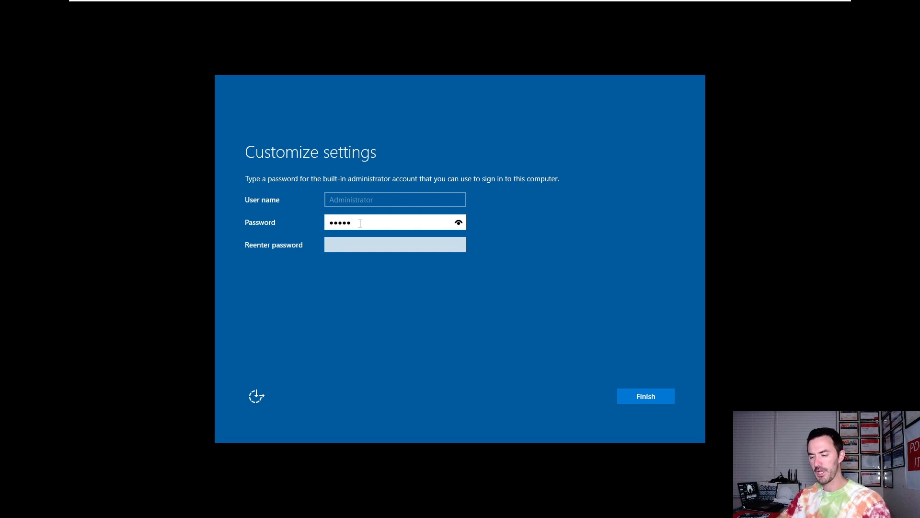
key("Tab")
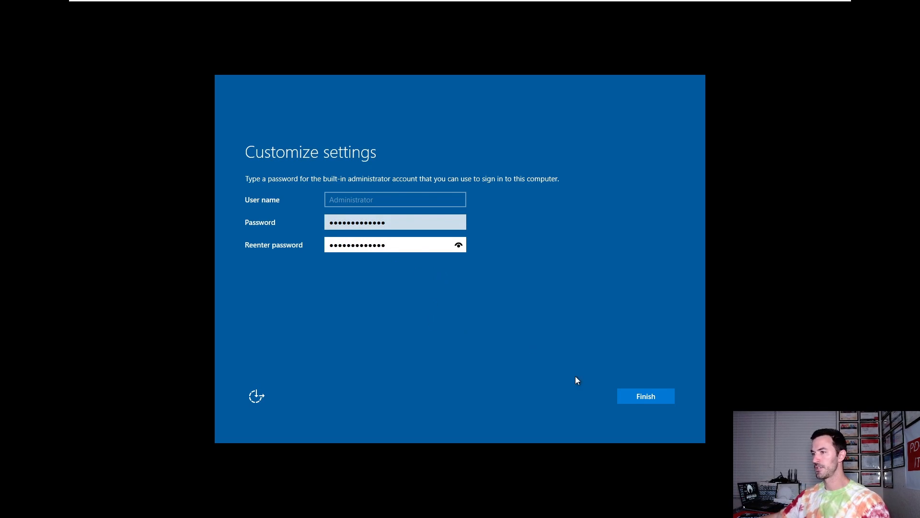
left_click(642, 397)
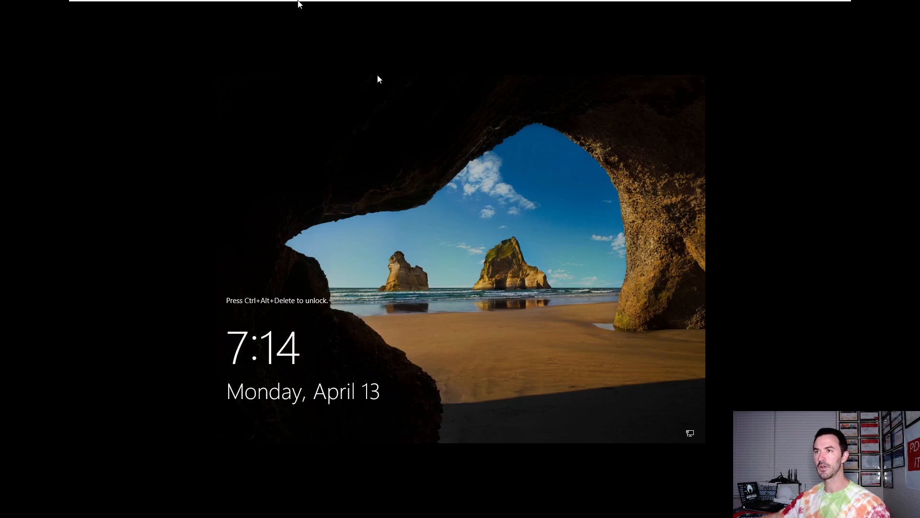
mouse_move(280, 2)
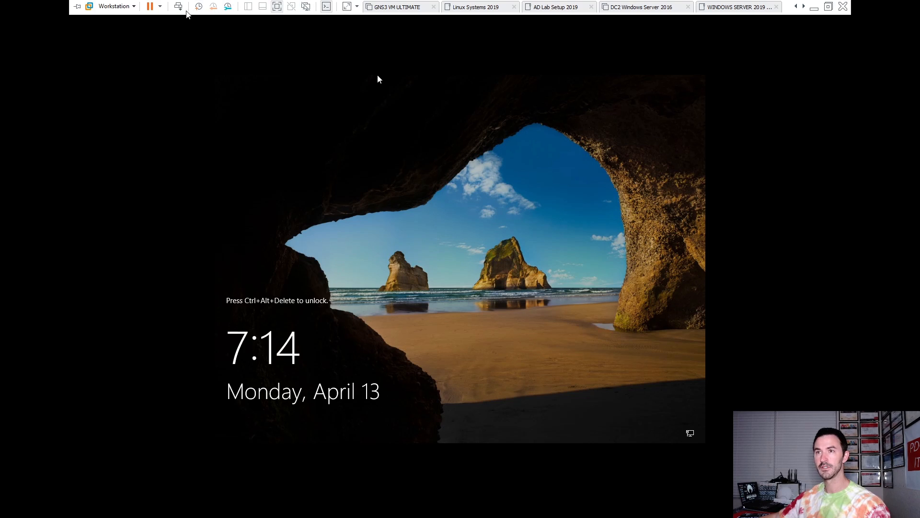
left_click(178, 6)
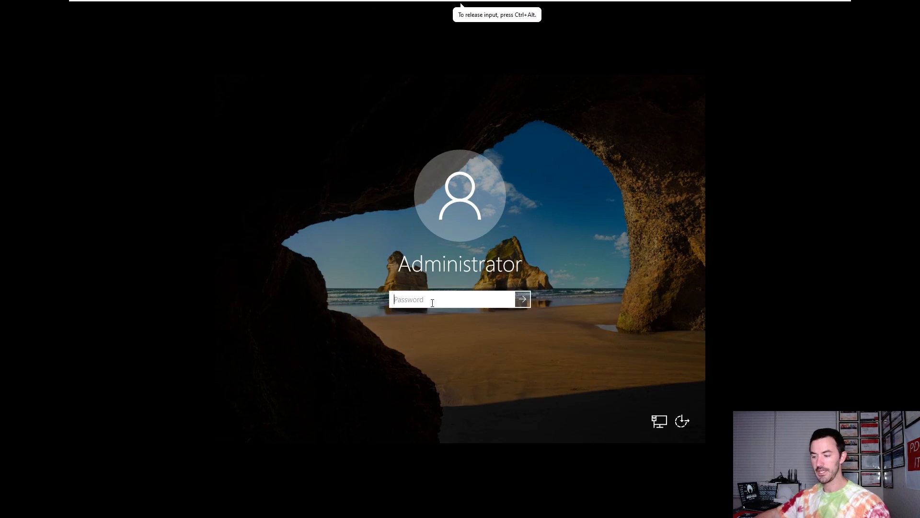
type("P")
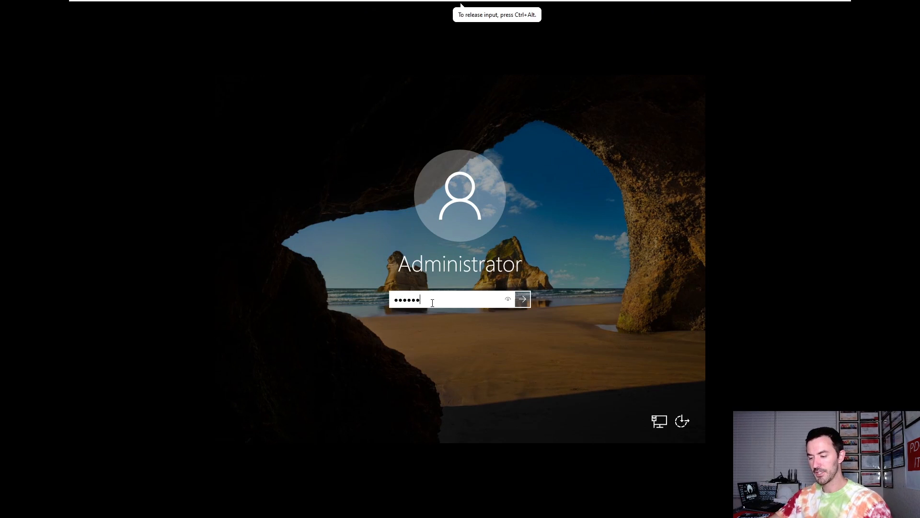
key("Return")
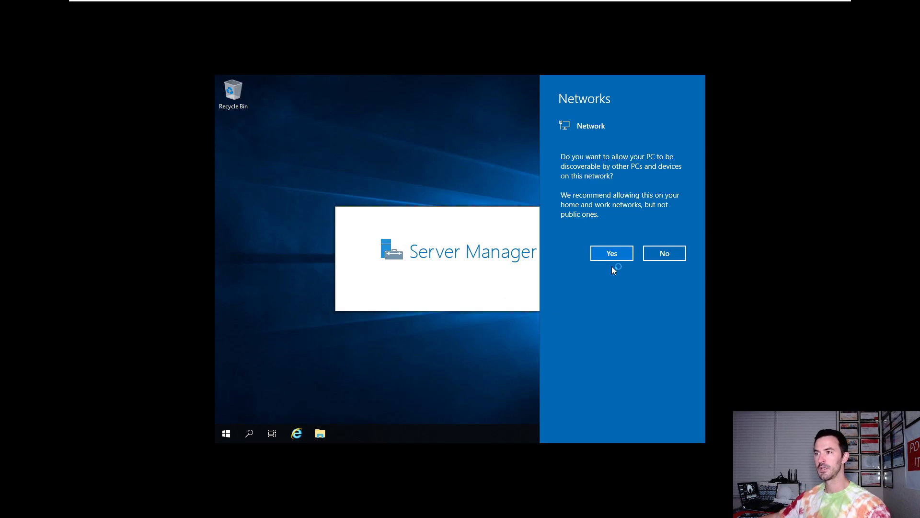
Step: Dismiss the network prompt, permanently silence the Admin Center popup, view Local Server, minimize Server Manager
left_click(611, 253)
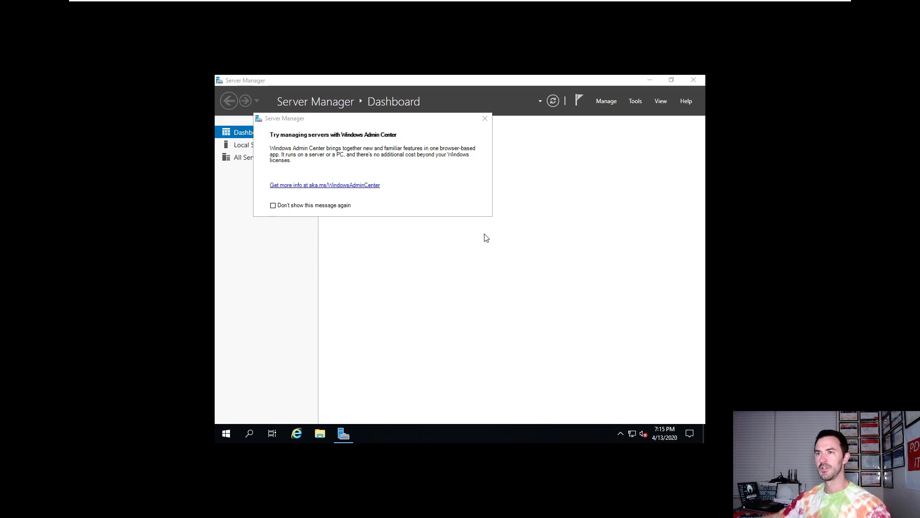
left_click(273, 206)
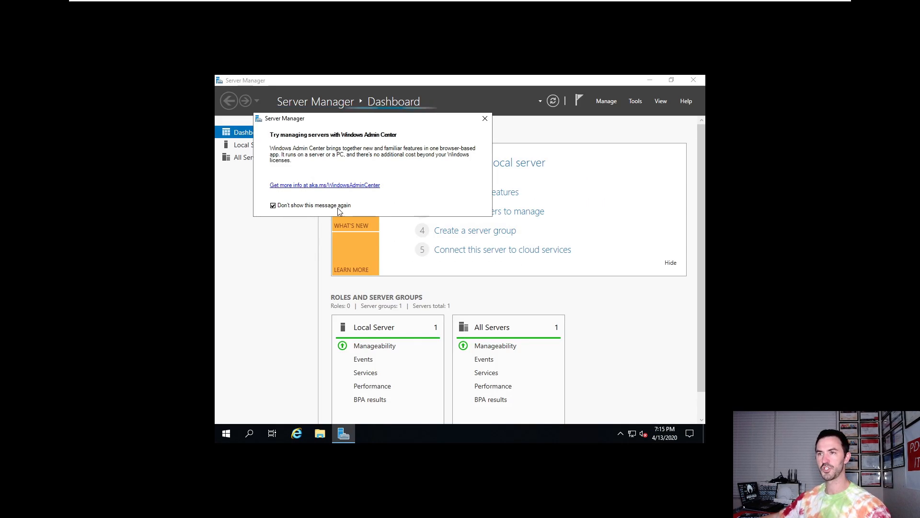
left_click(484, 119)
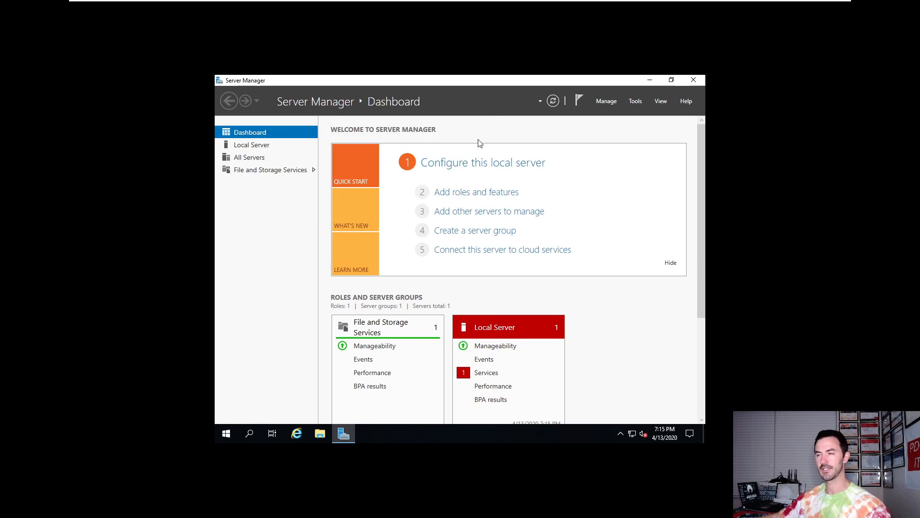
left_click(256, 146)
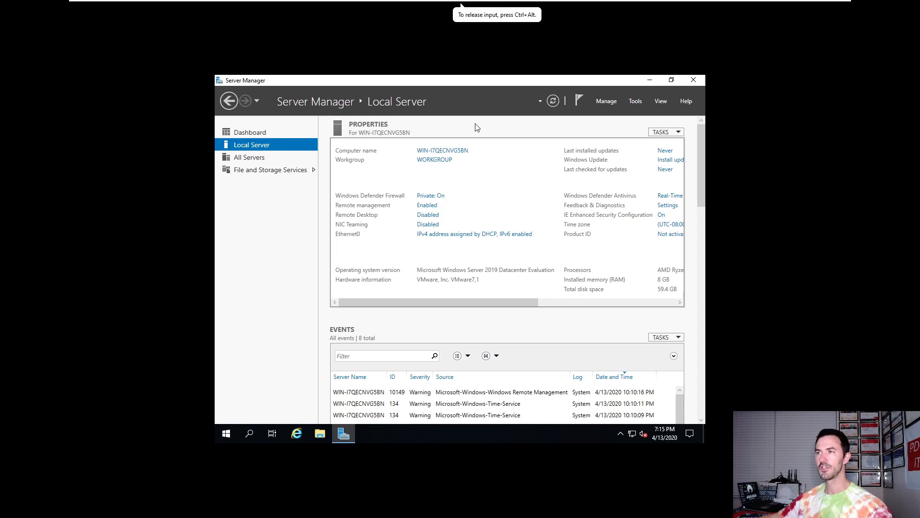
left_click(649, 82)
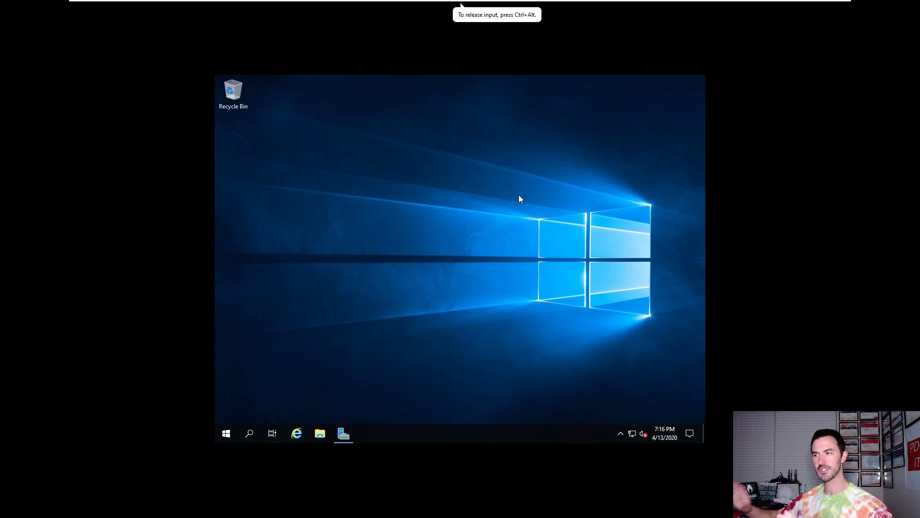
left_click(673, 436)
left_click(603, 413)
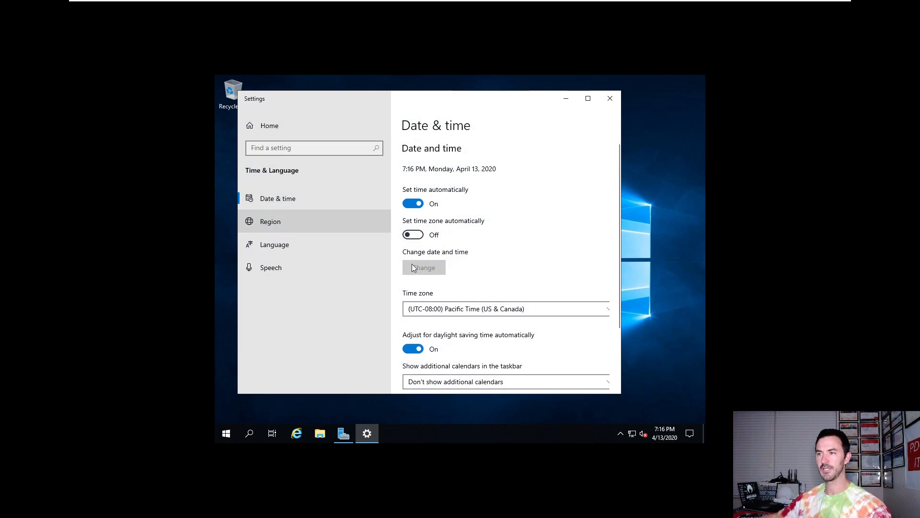
left_click(482, 309)
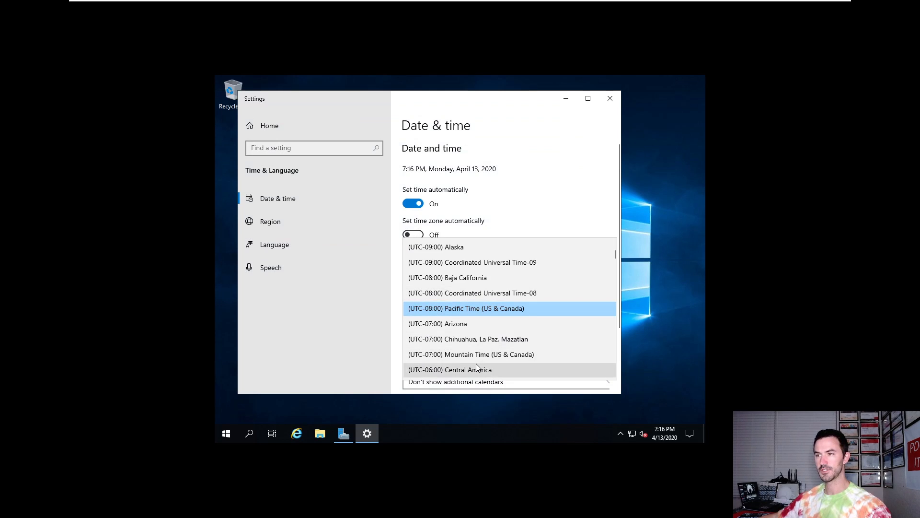
scroll(475, 362, "down", 3)
scroll(471, 345, "down", 1)
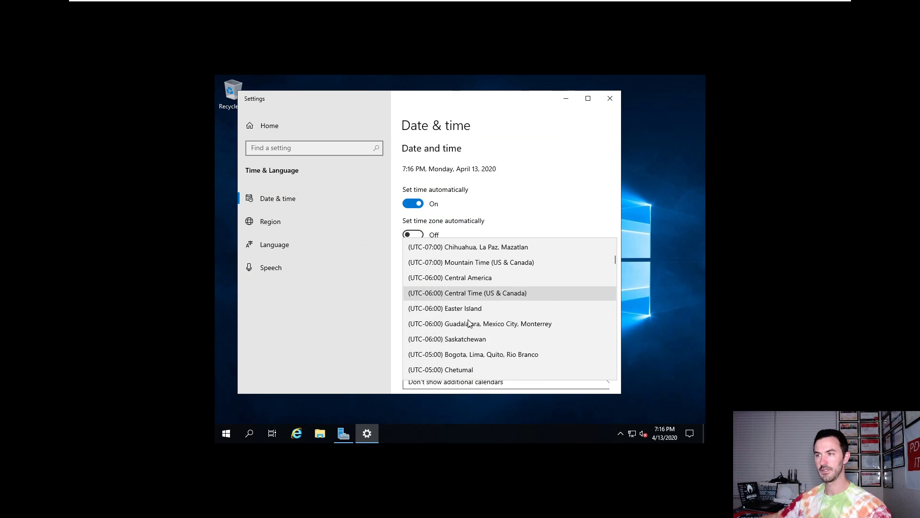
scroll(472, 356, "down", 1)
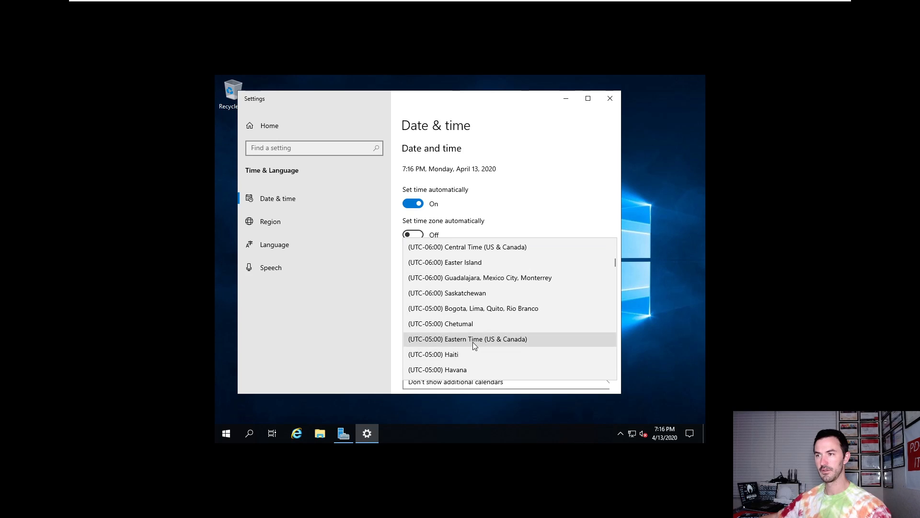
left_click(472, 341)
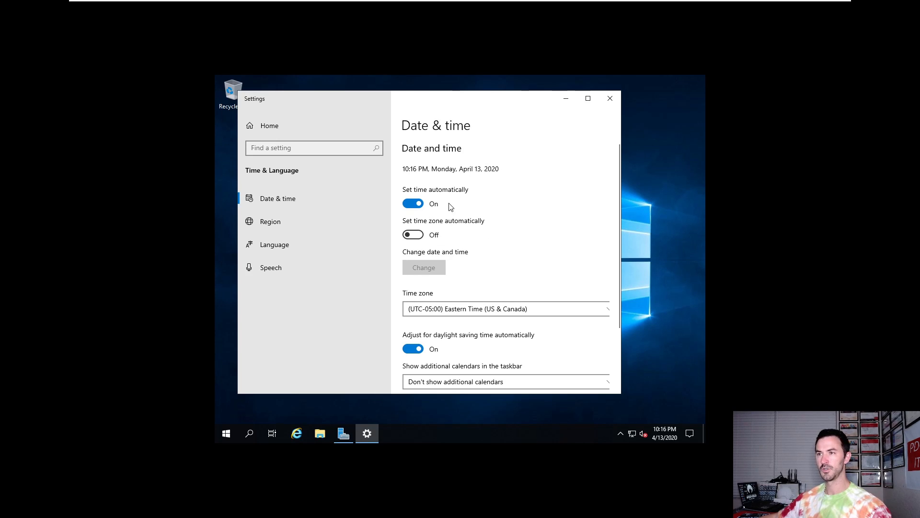
left_click(616, 96)
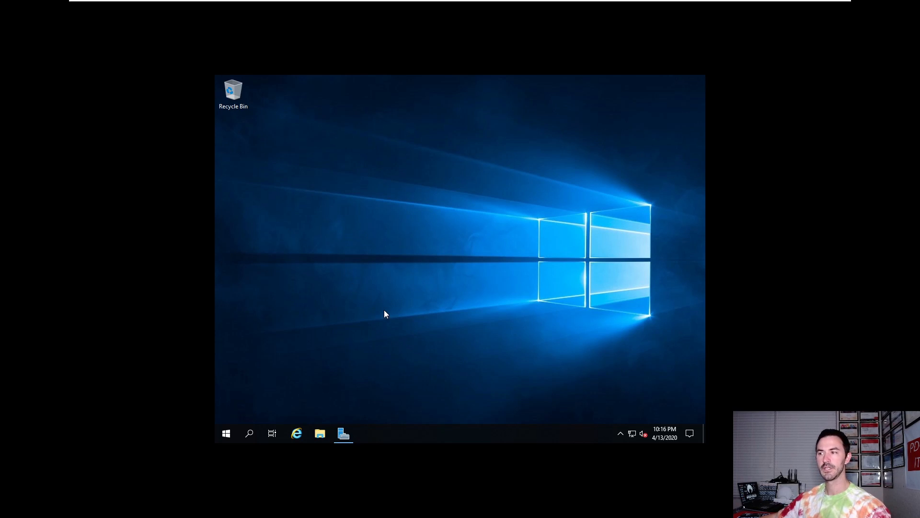
left_click(325, 433)
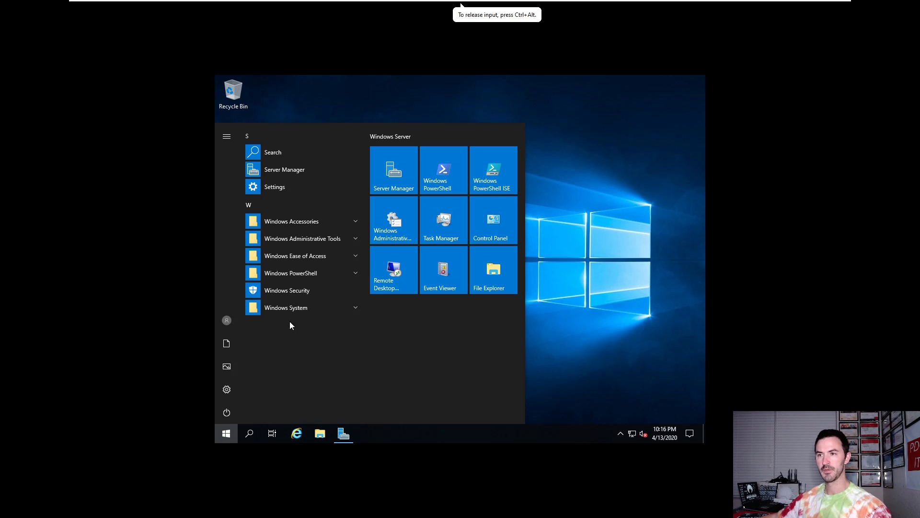
type("cmd")
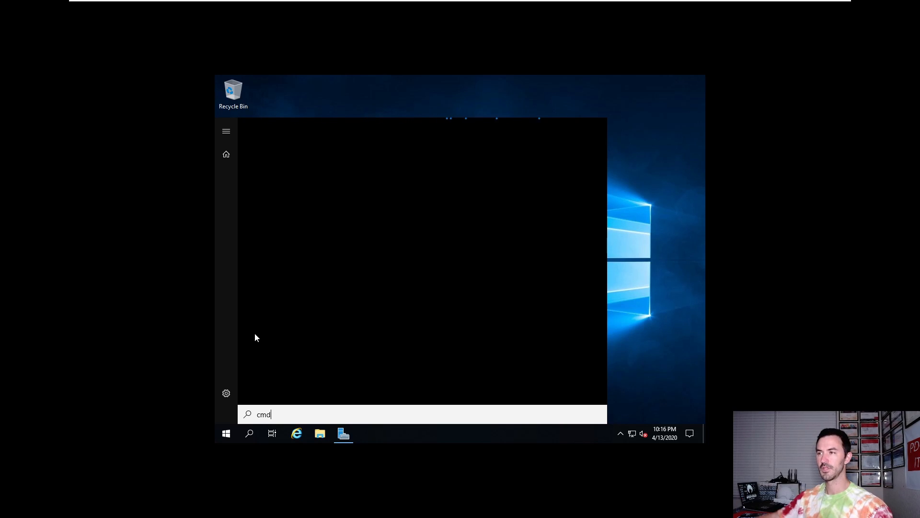
left_click(681, 297)
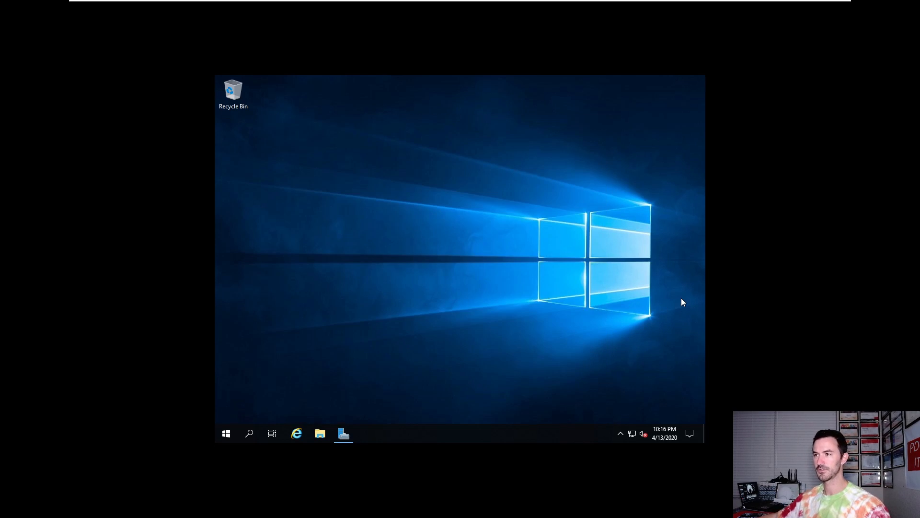
Step: Open Network Connections from the network tray settings and show the adapters in Details view
right_click(633, 433)
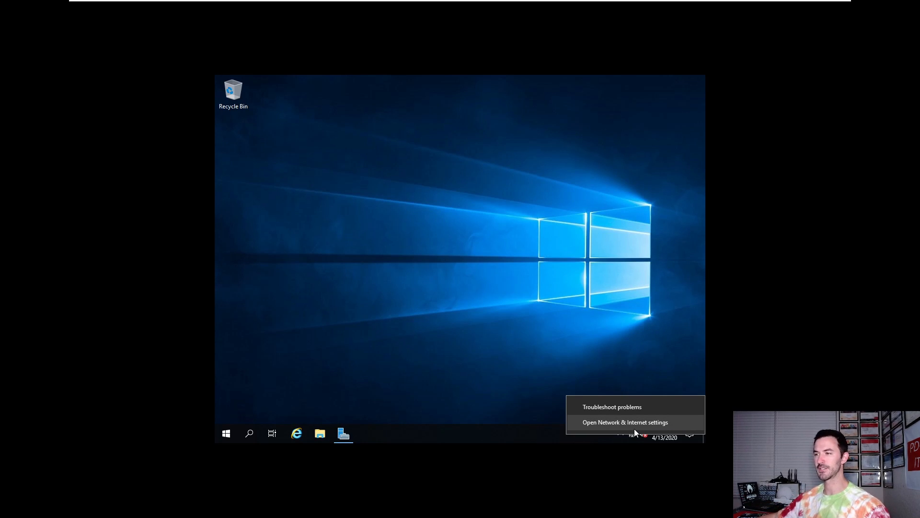
left_click(631, 425)
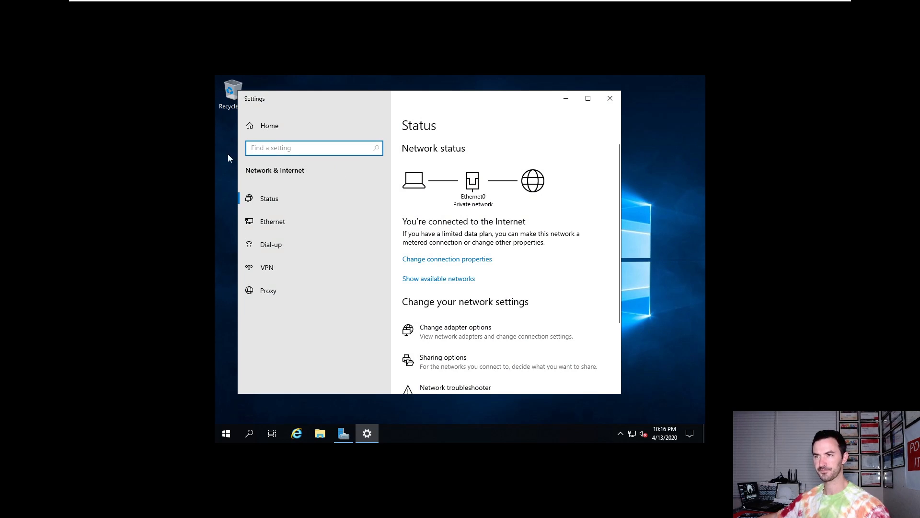
left_click(588, 99)
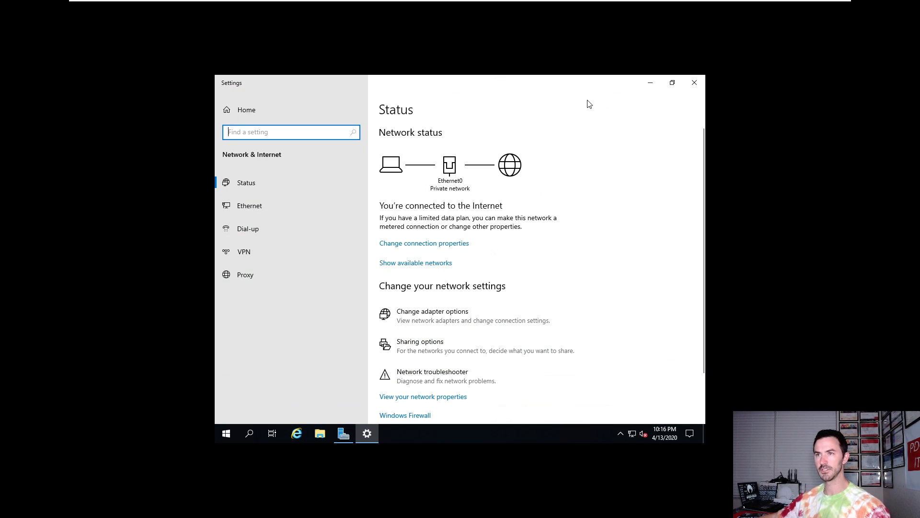
right_click(632, 433)
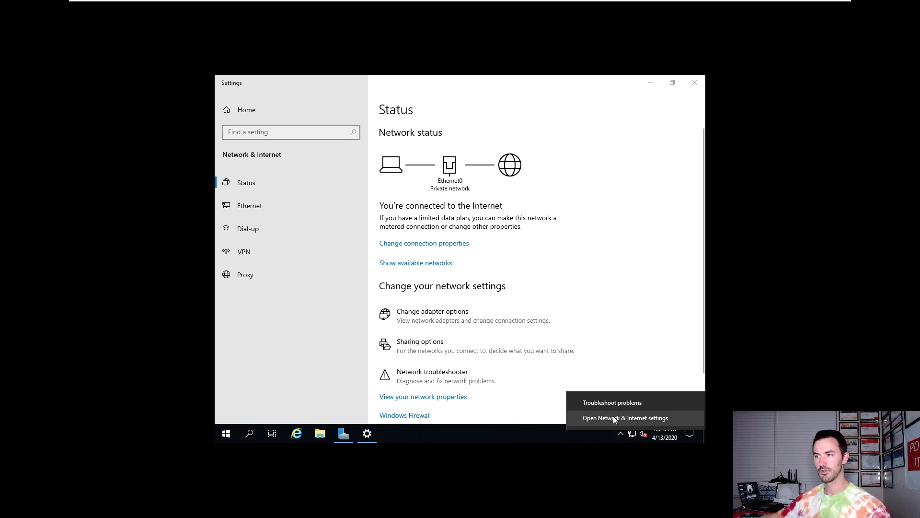
left_click(417, 318)
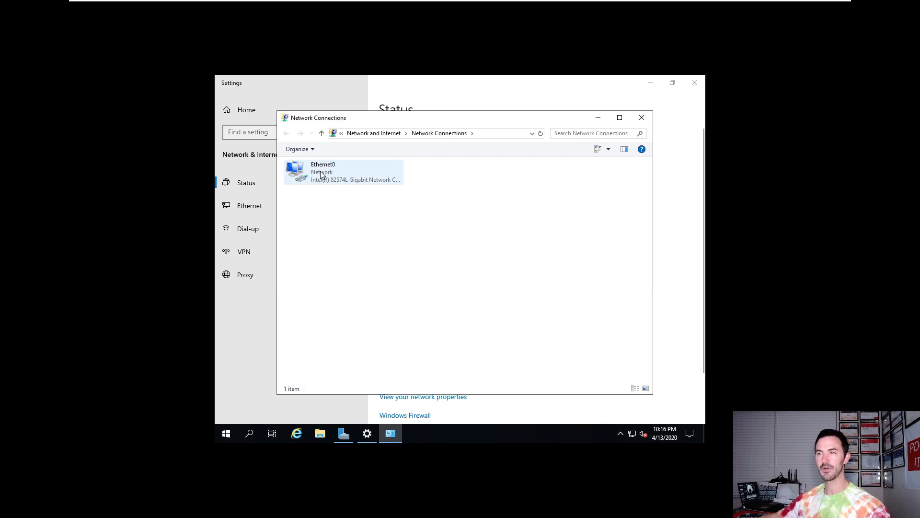
right_click(340, 236)
mouse_move(364, 242)
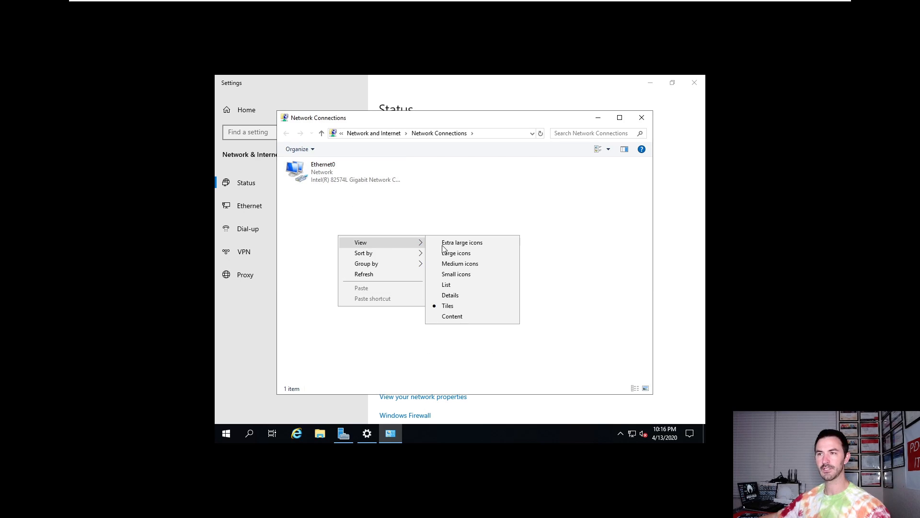
left_click(450, 296)
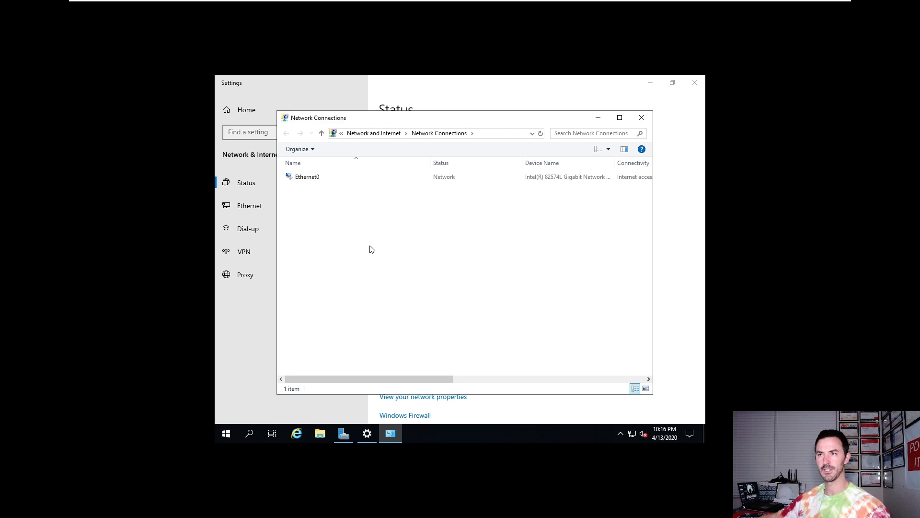
Step: Check Ethernet0's IPv4 address and DNS server in its connection details, then close those windows
right_click(312, 181)
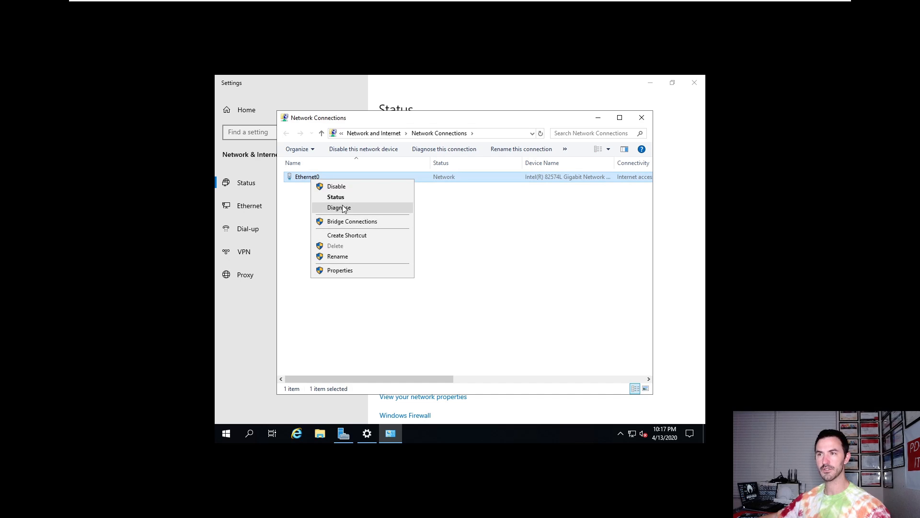
left_click(343, 198)
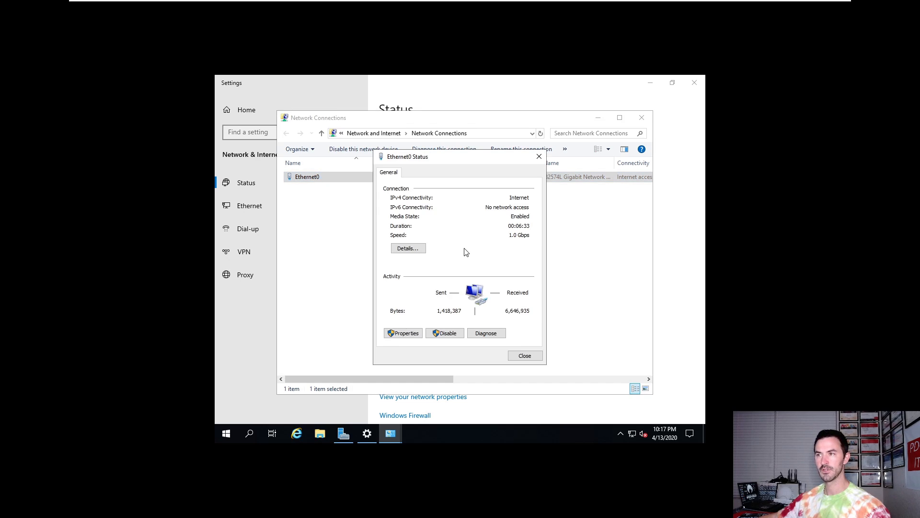
left_click(406, 248)
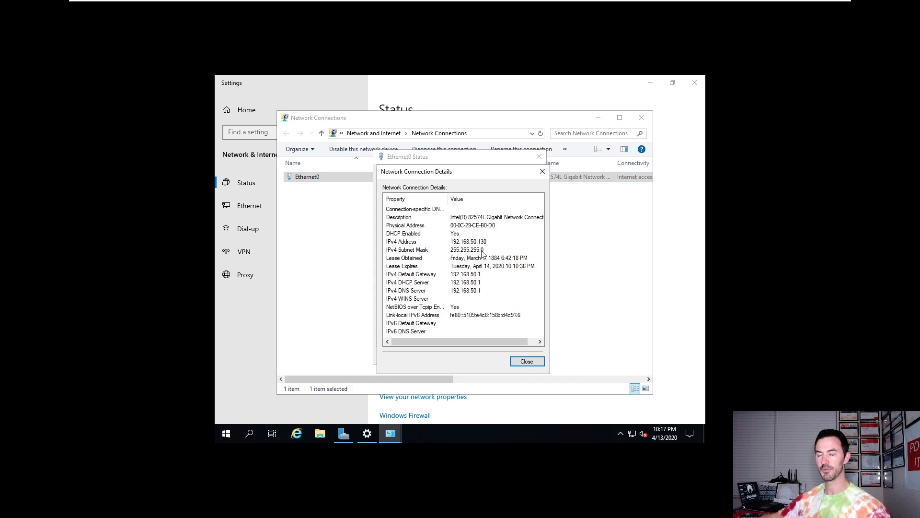
left_click(456, 243)
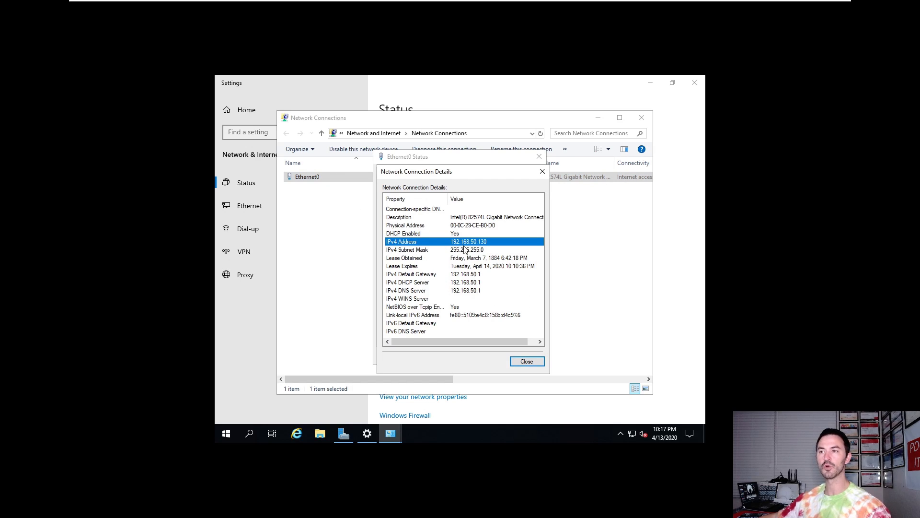
left_click(467, 292)
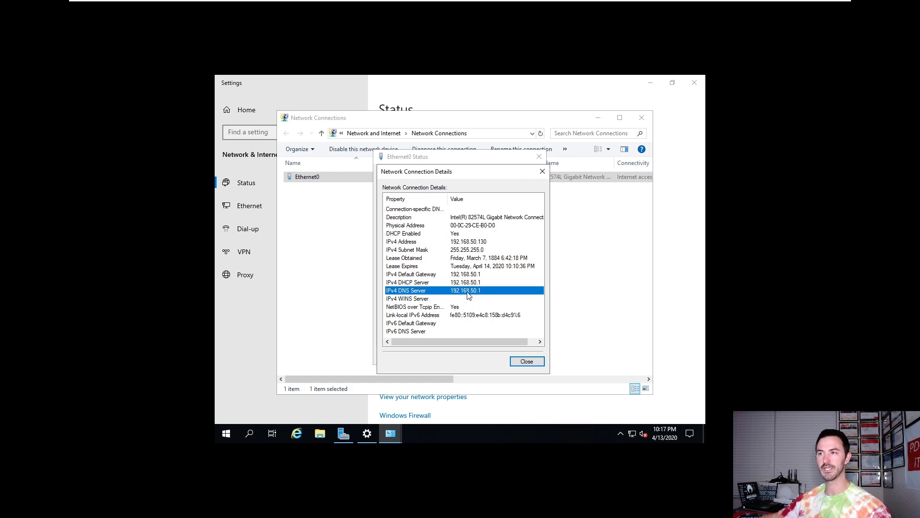
left_click(526, 362)
left_click(539, 156)
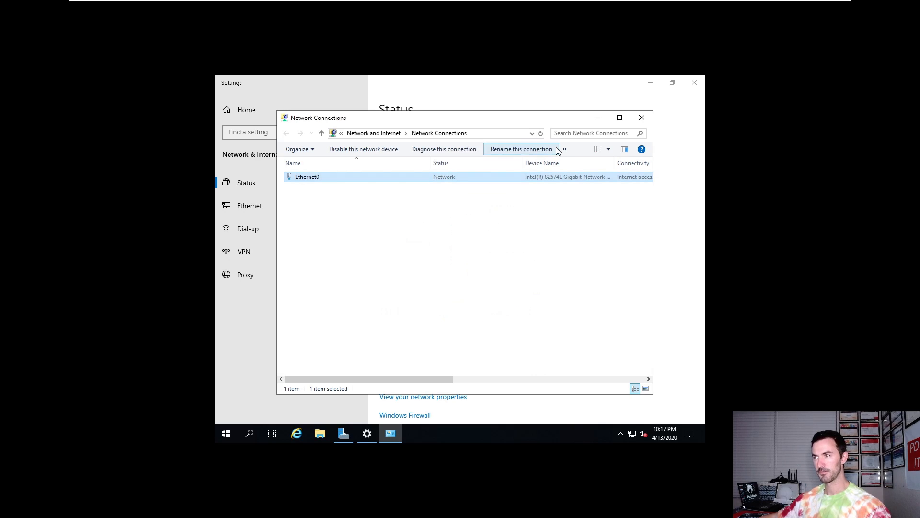
left_click(641, 117)
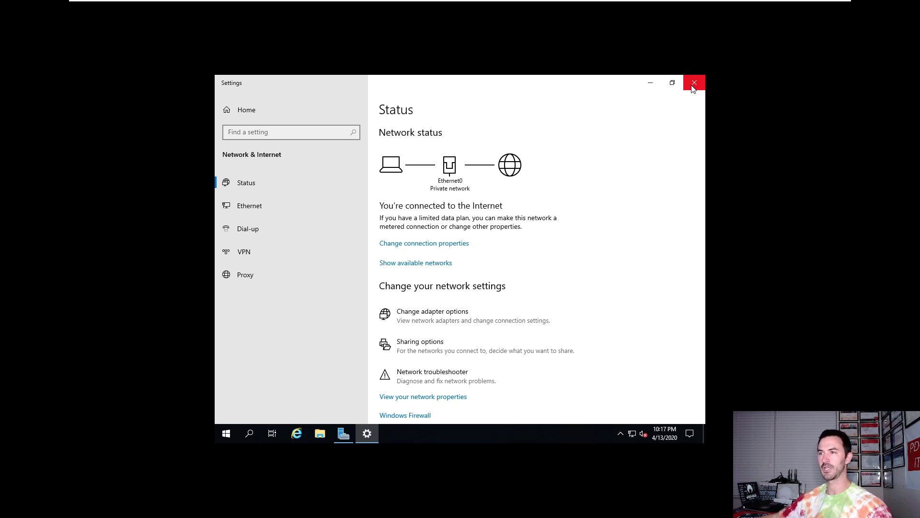
Step: Close the guest's network settings, exit full screen, and start Install VMware Tools for Win2k19-DC01
left_click(693, 85)
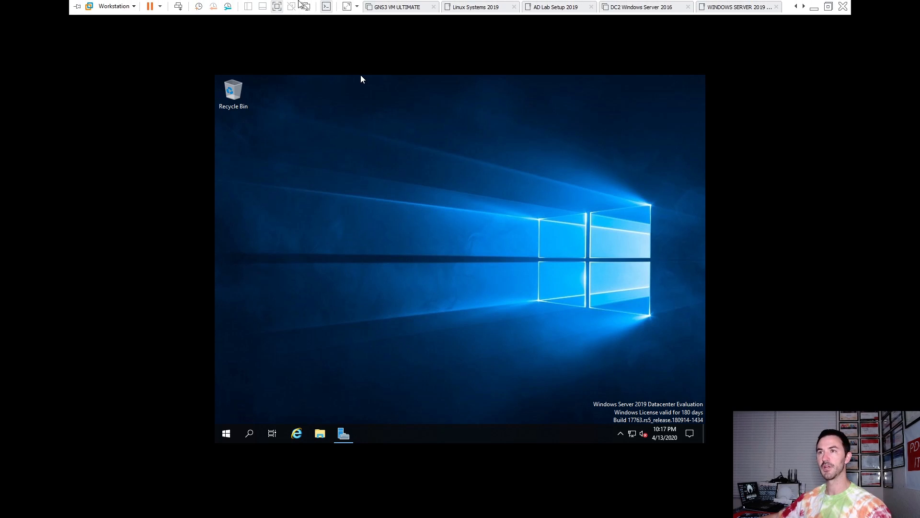
left_click(284, 41)
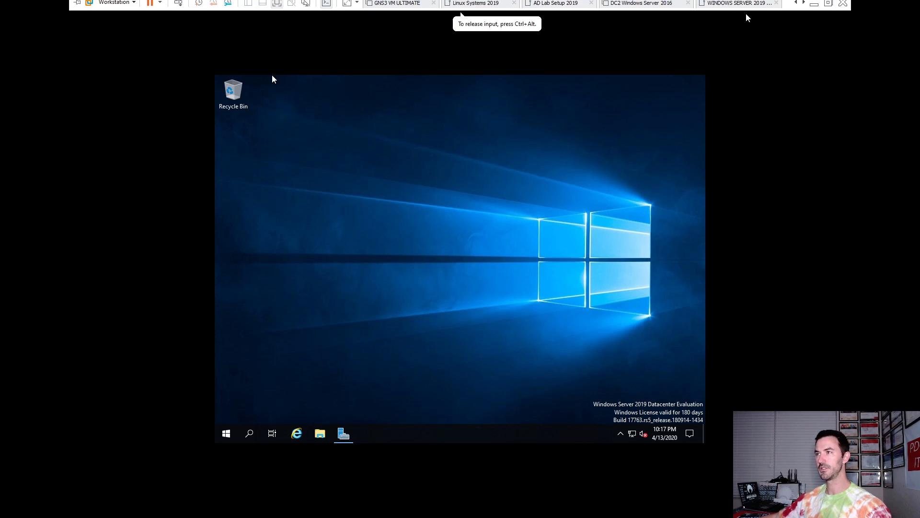
left_click(828, 7)
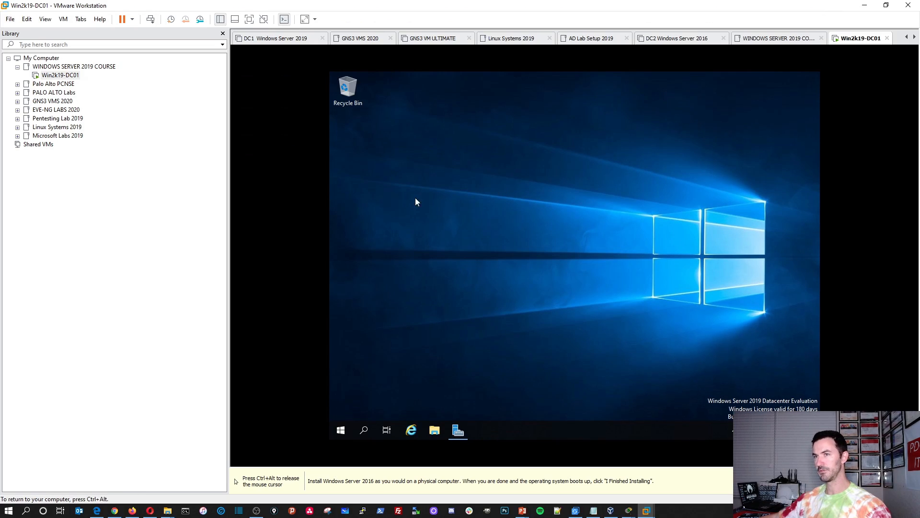
right_click(68, 77)
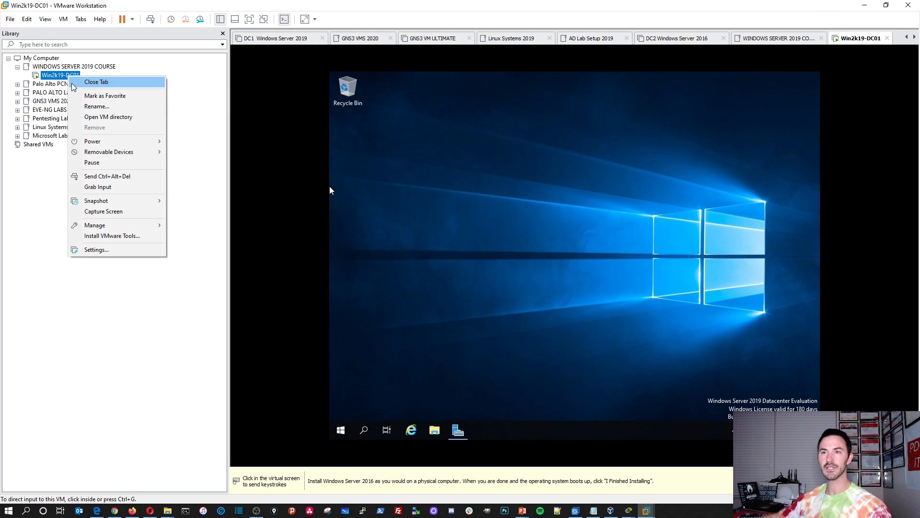
left_click(111, 236)
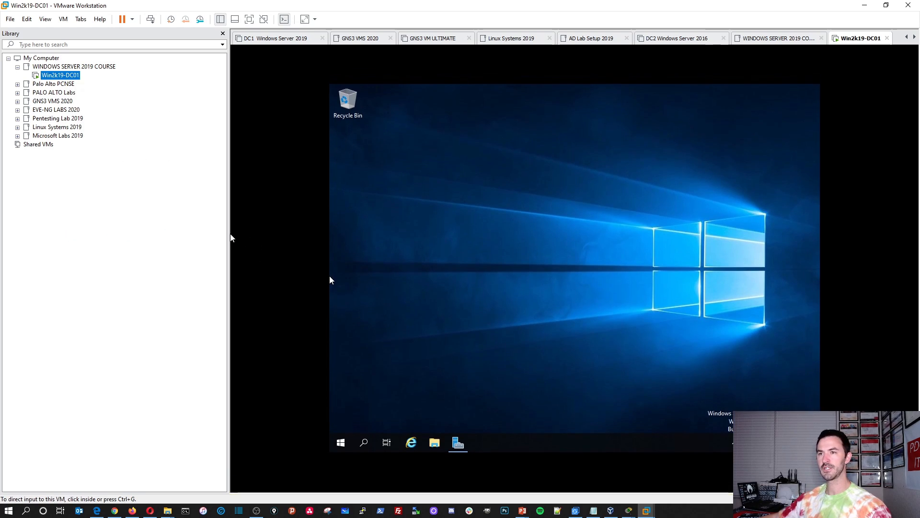
Step: Narrow the library pane to widen the guest view and open File Explorer in the guest
left_click_drag(228, 233, 127, 221)
left_click(490, 272)
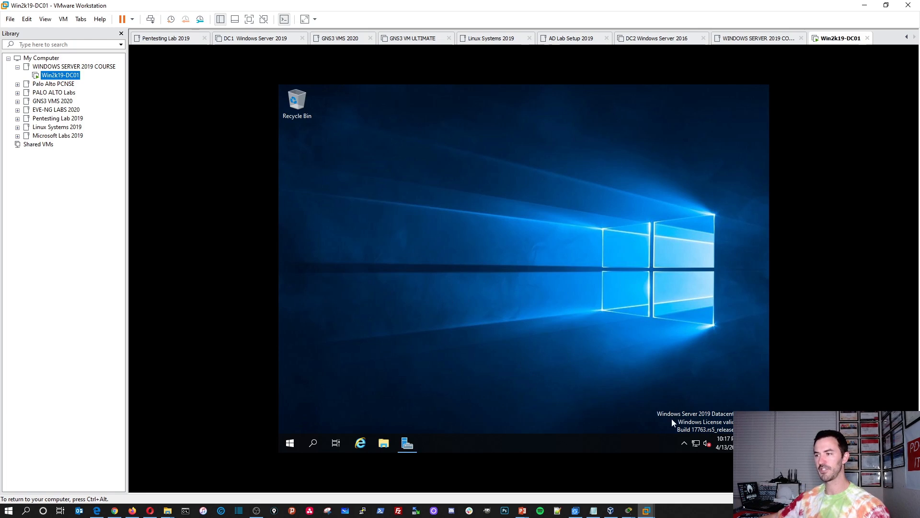
left_click(683, 444)
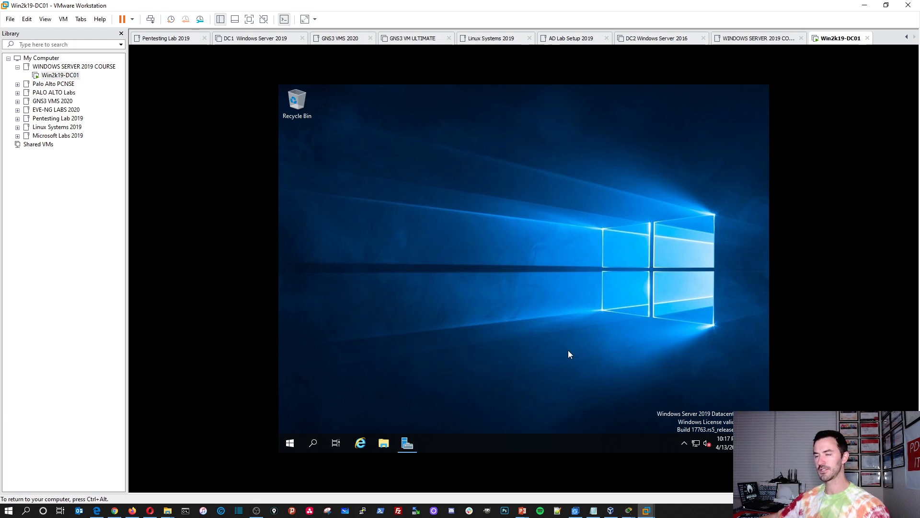
left_click(383, 443)
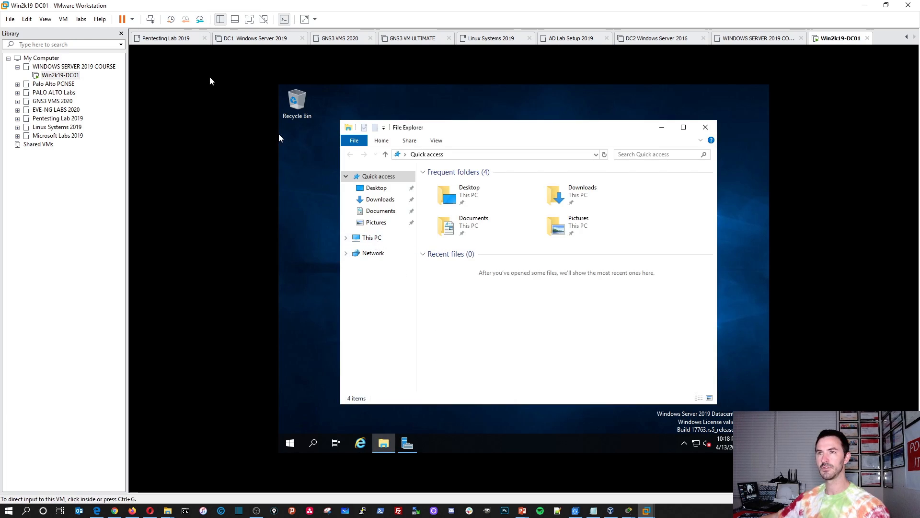
Step: In full screen, run the VMware Tools setup from DVD Drive (D:) under This PC
left_click(249, 19)
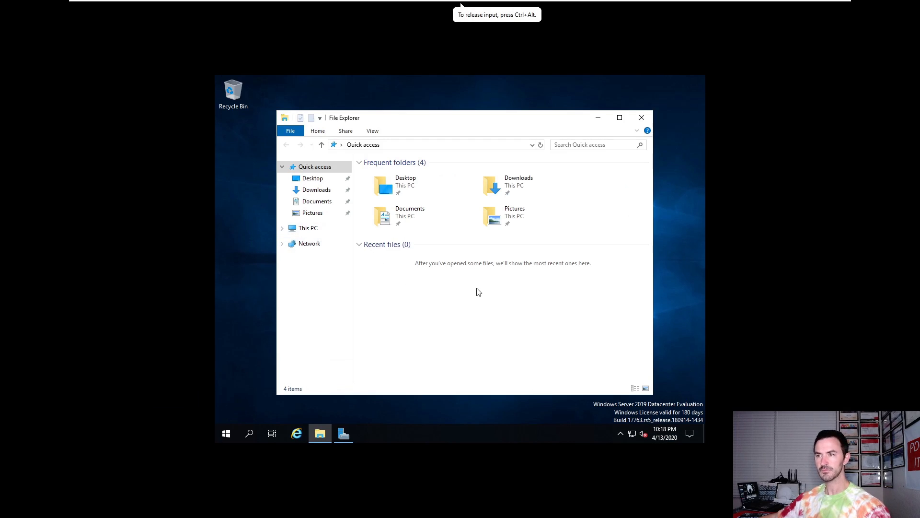
left_click(310, 228)
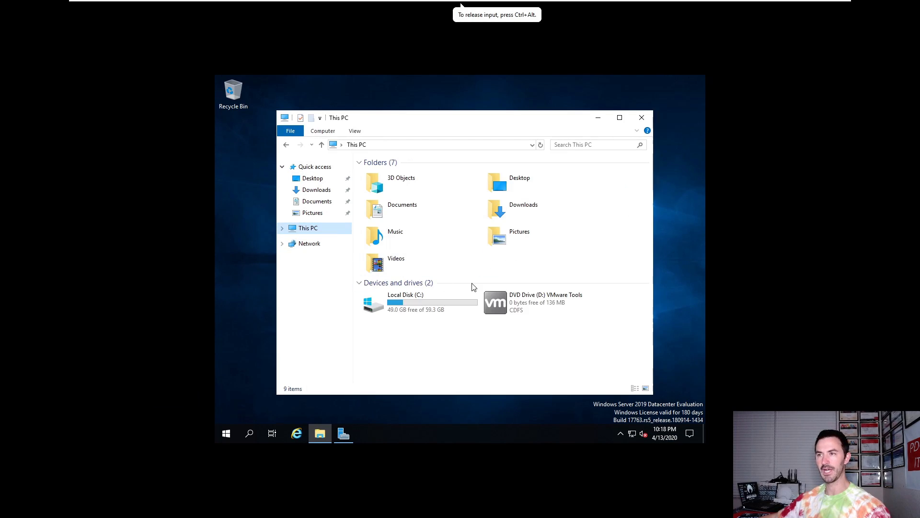
left_click(546, 300)
double_click(545, 298)
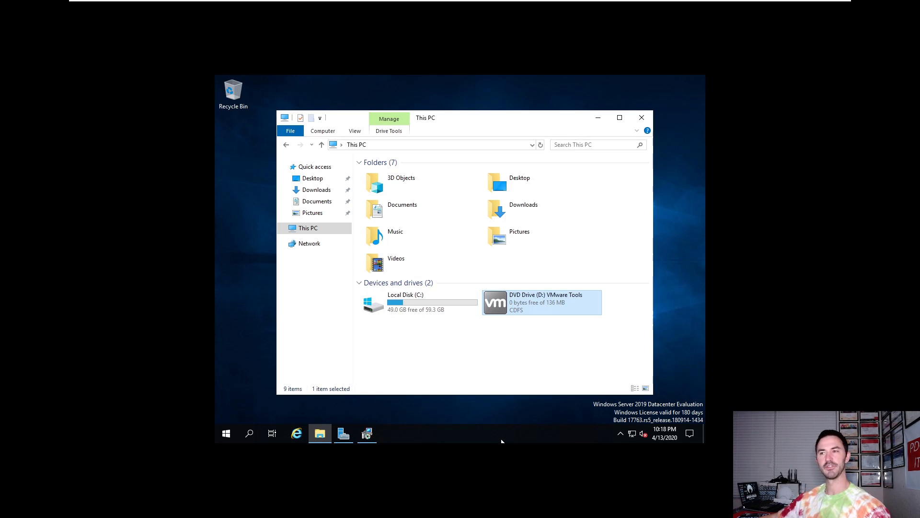
left_click(367, 434)
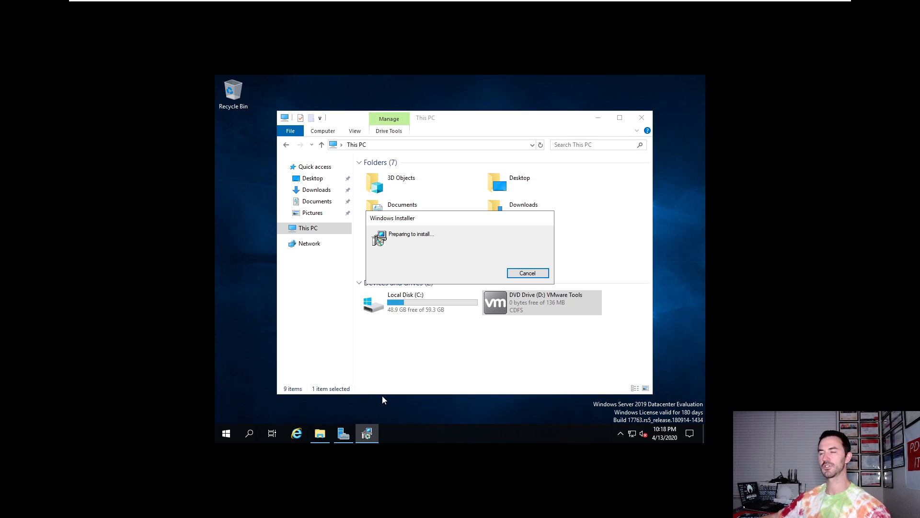
Step: Install VMware Tools with the Typical setup type, finish, and agree to restart the guest
left_click(599, 119)
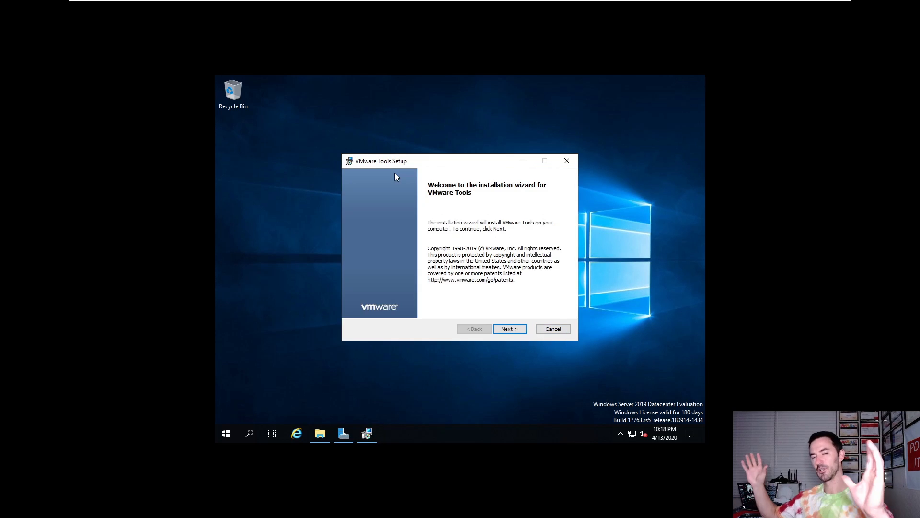
left_click(513, 332)
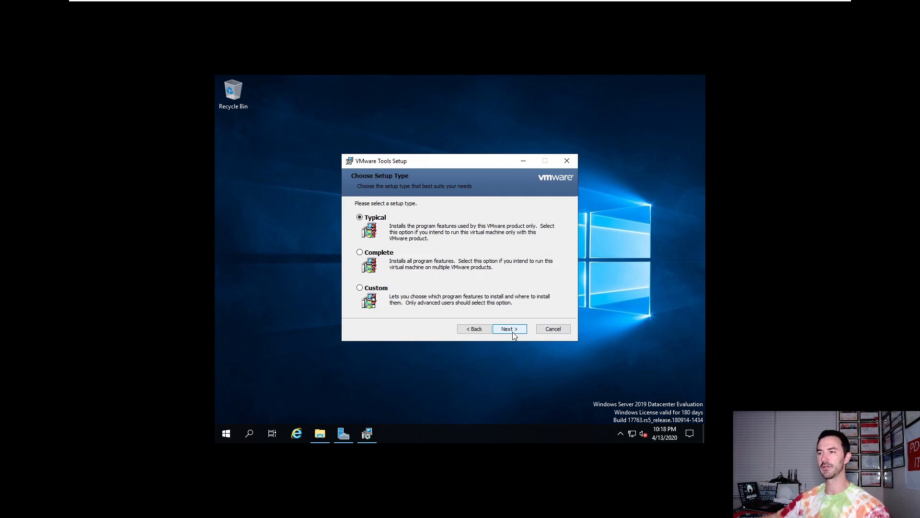
left_click(505, 329)
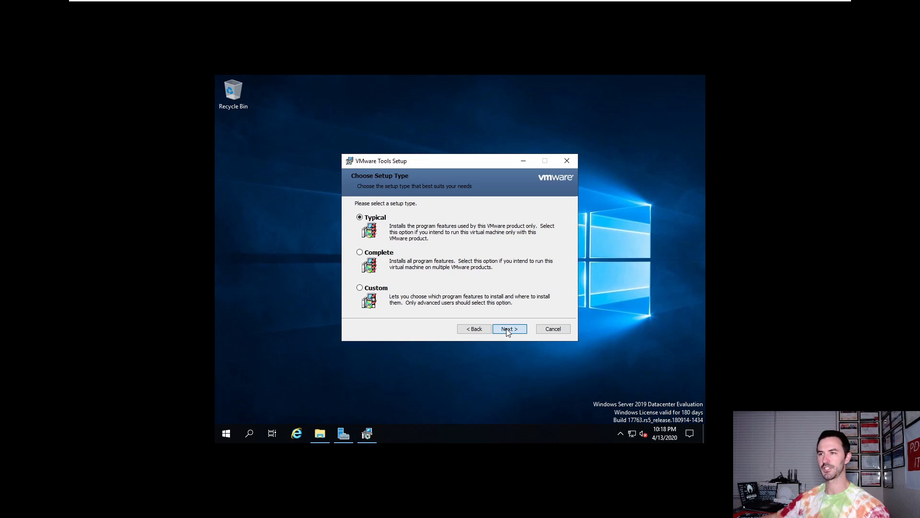
left_click(506, 328)
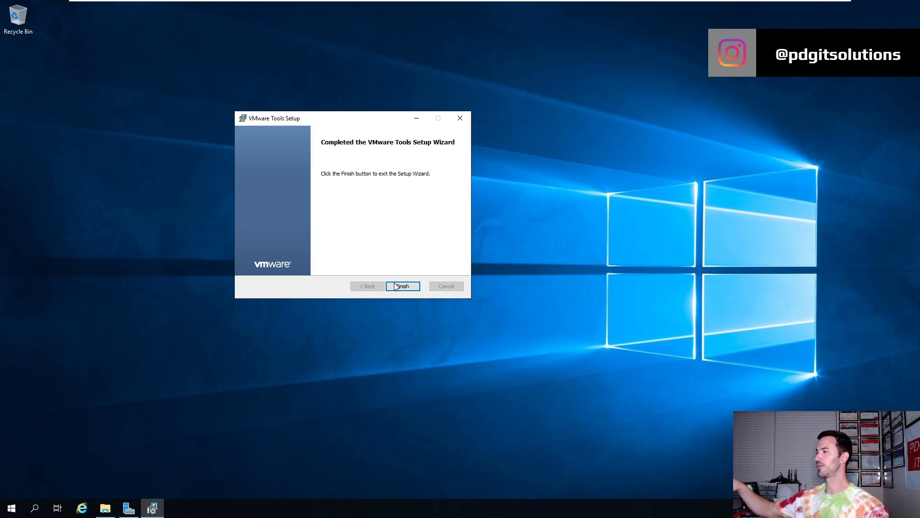
left_click(402, 285)
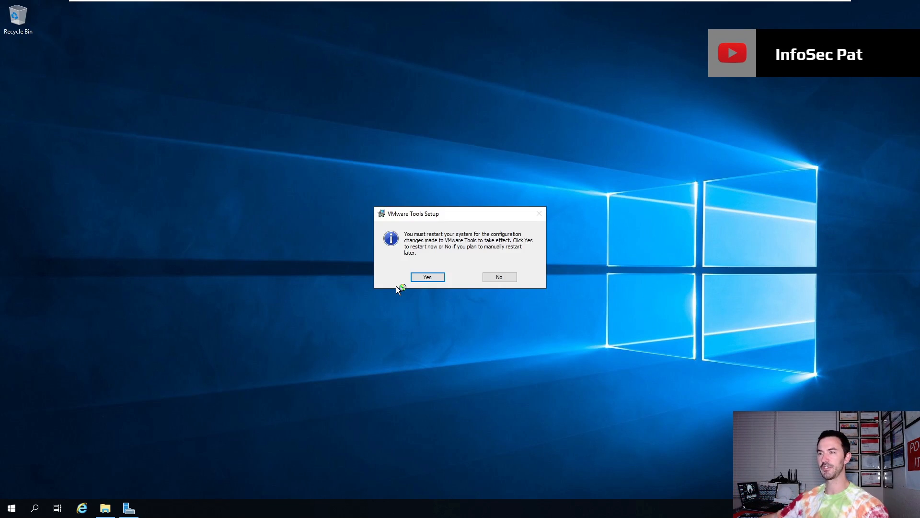
left_click(425, 280)
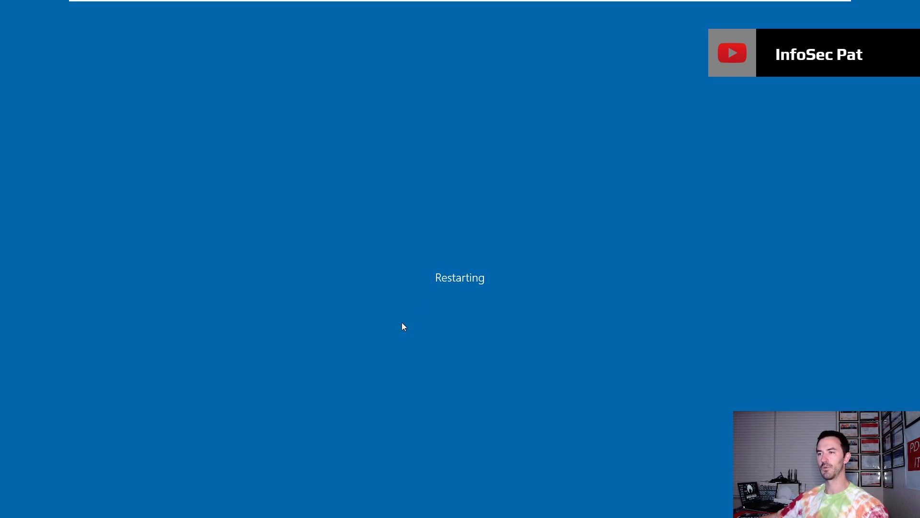
Step: Restore the VM from full screen to a window and click into the rebooting guest
left_click(828, 6)
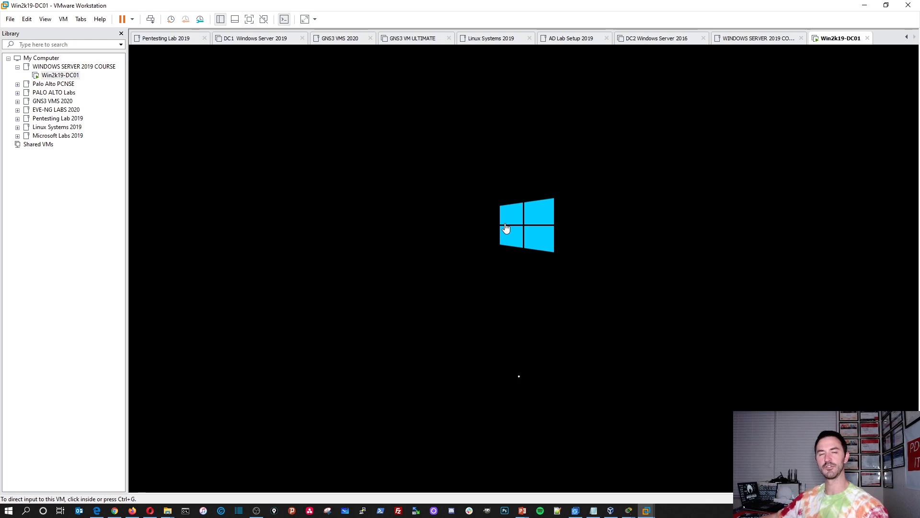
left_click(536, 252)
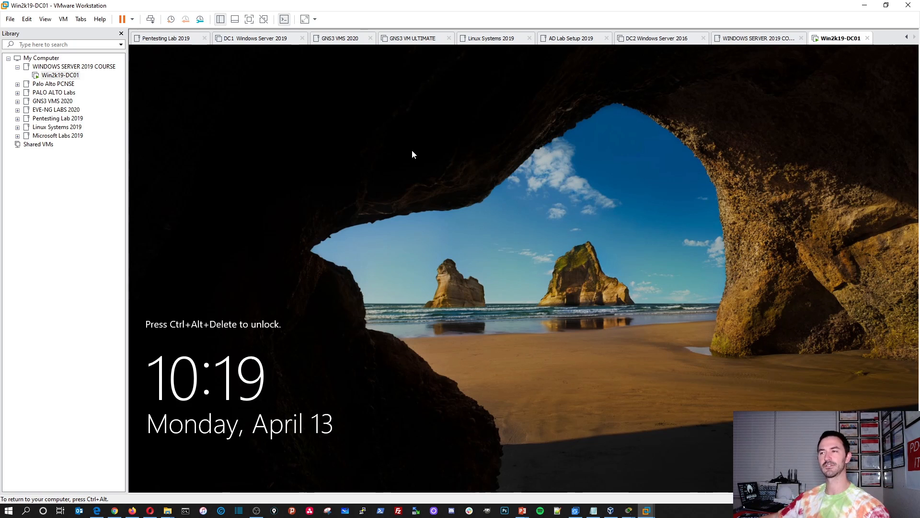
Step: Send Ctrl+Alt+Del and sign in to the guest as Administrator with the account password
left_click(150, 20)
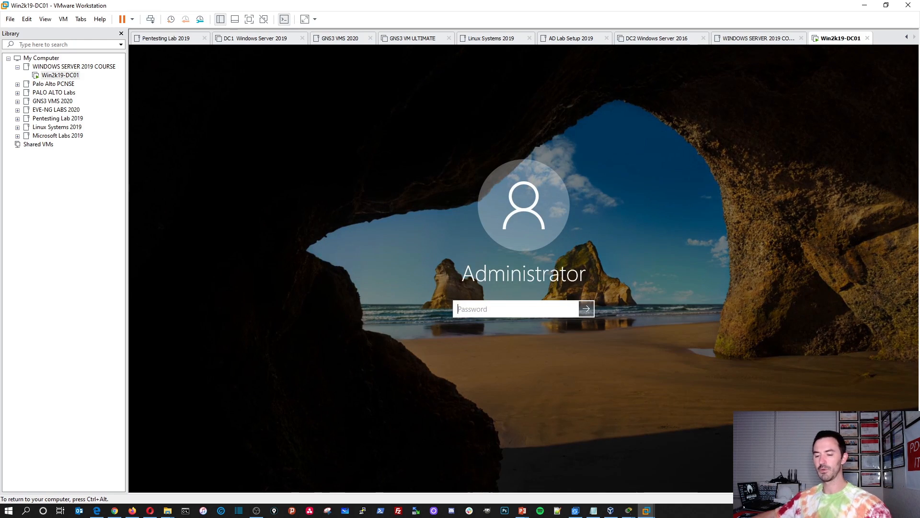
type("Password123!")
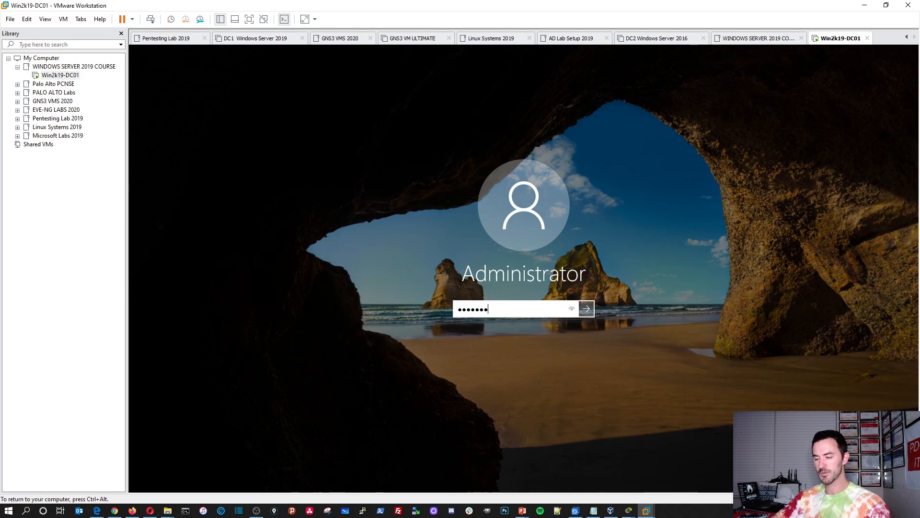
key("Return")
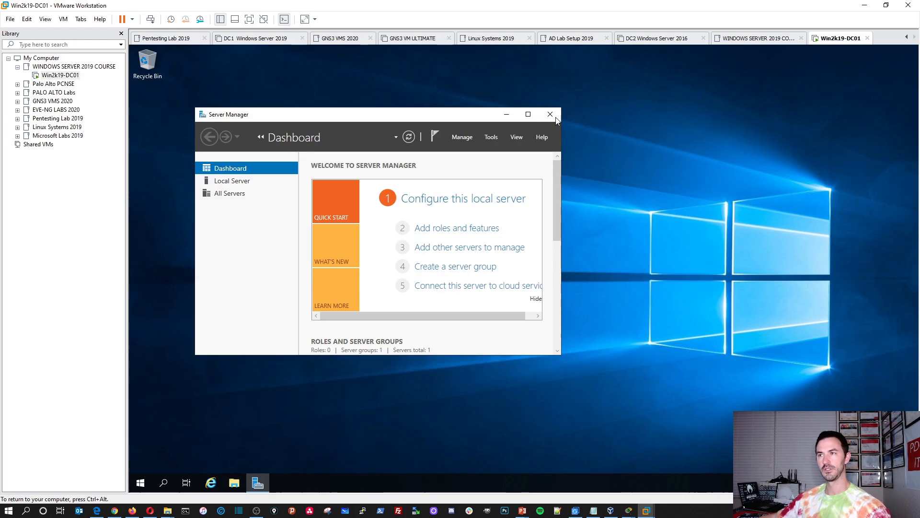
Step: Close Server Manager, relaunch it from the Start menu, and maximize it on the Dashboard
left_click(551, 115)
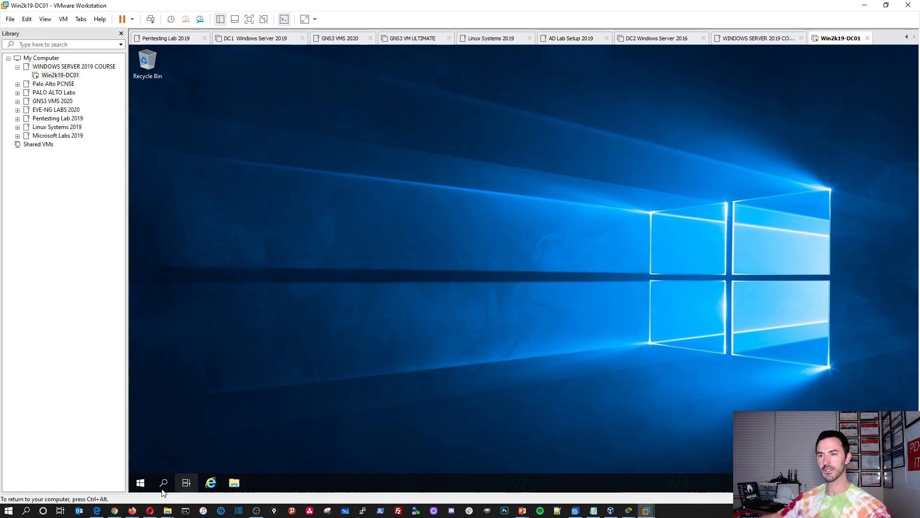
left_click(142, 482)
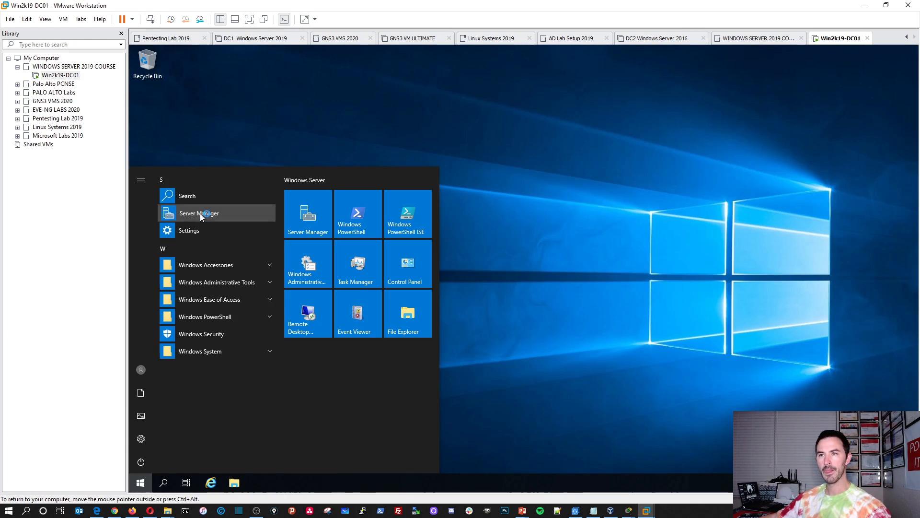
left_click(200, 213)
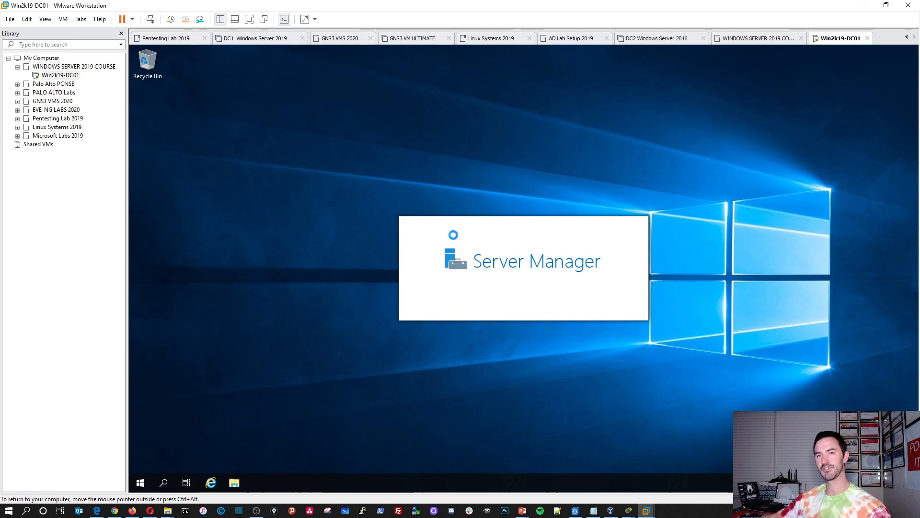
left_click(566, 150)
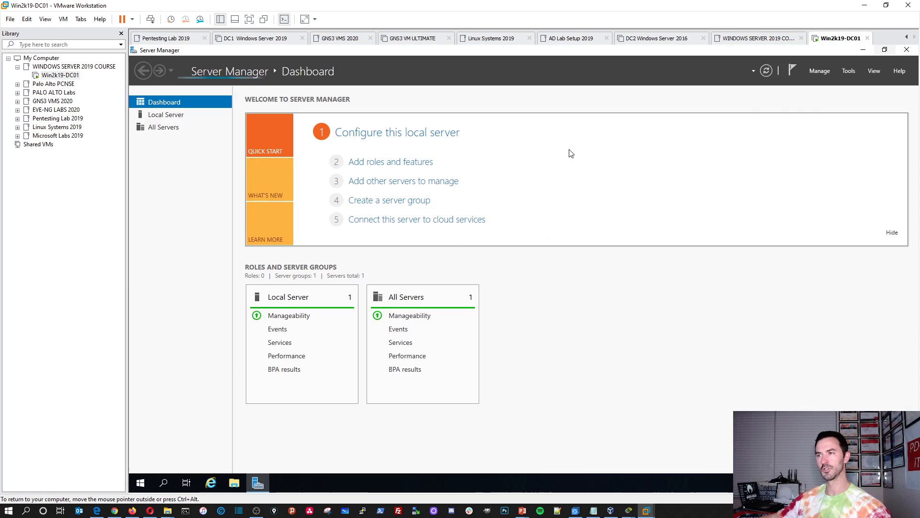
Step: Rename the computer to Win2k19-DC01 from Local Server properties and choose Restart Now
left_click(170, 122)
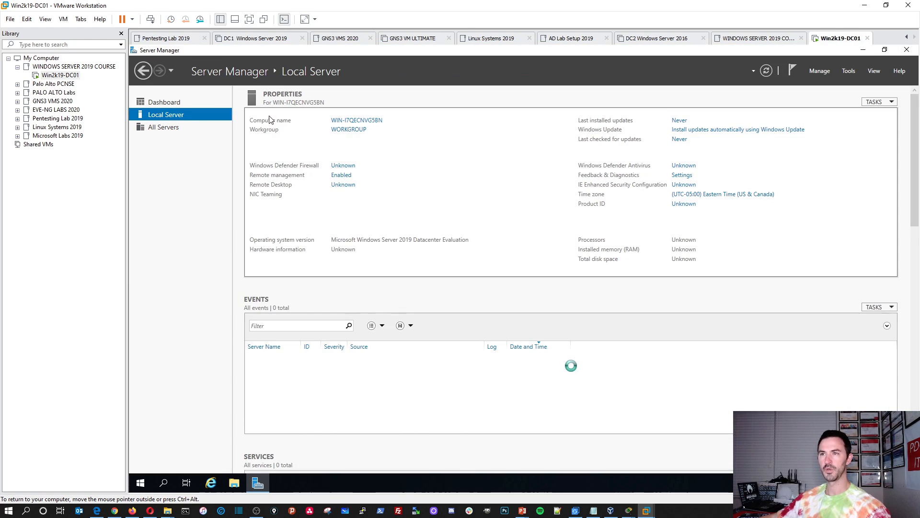
left_click(377, 121)
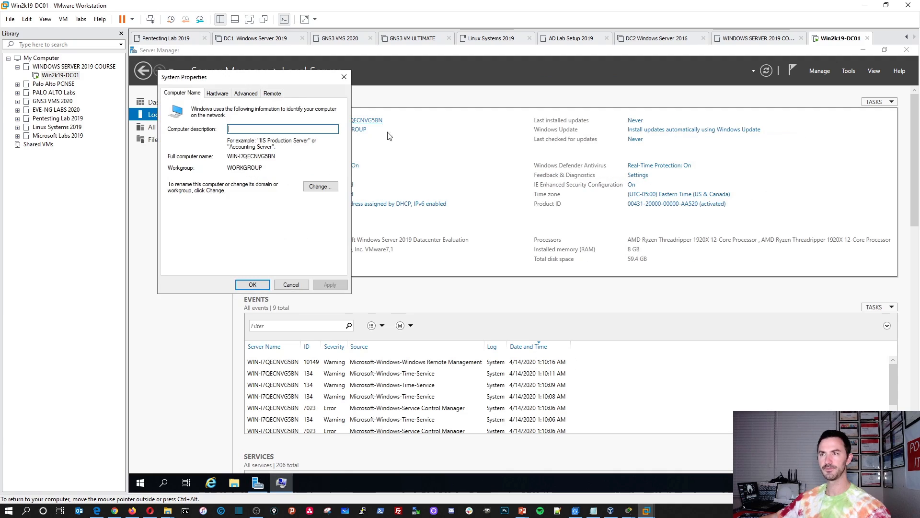
left_click(316, 186)
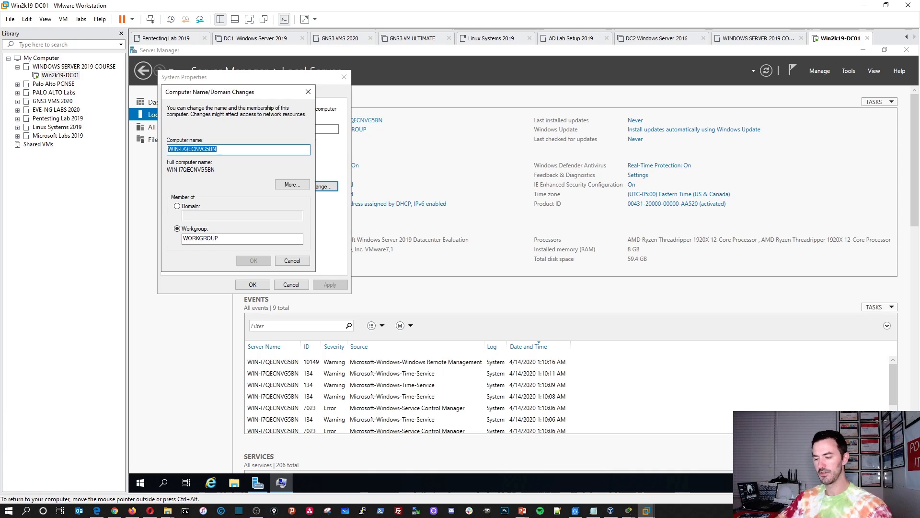
type("W")
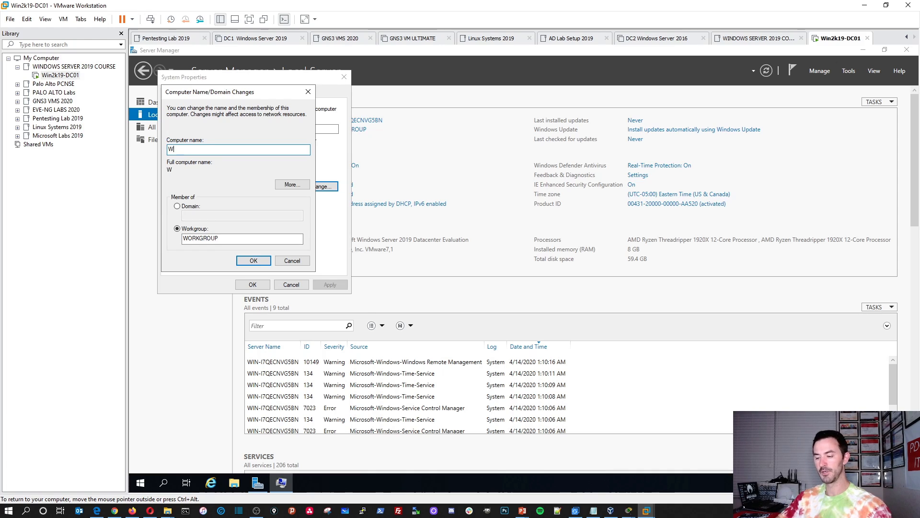
type("in")
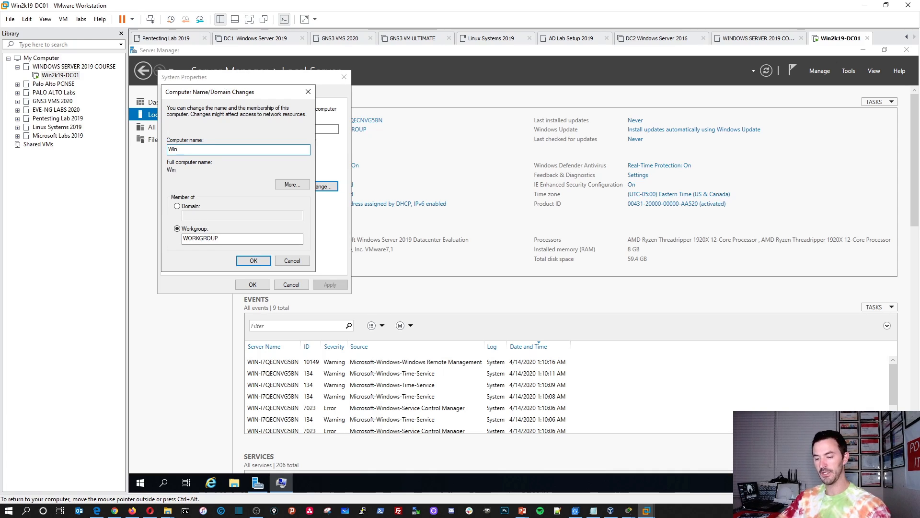
type("2k19-")
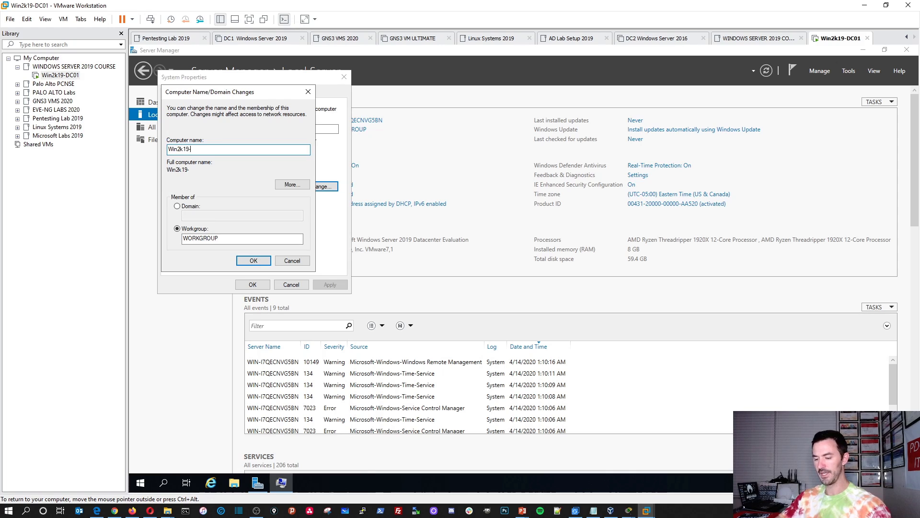
type("DC01")
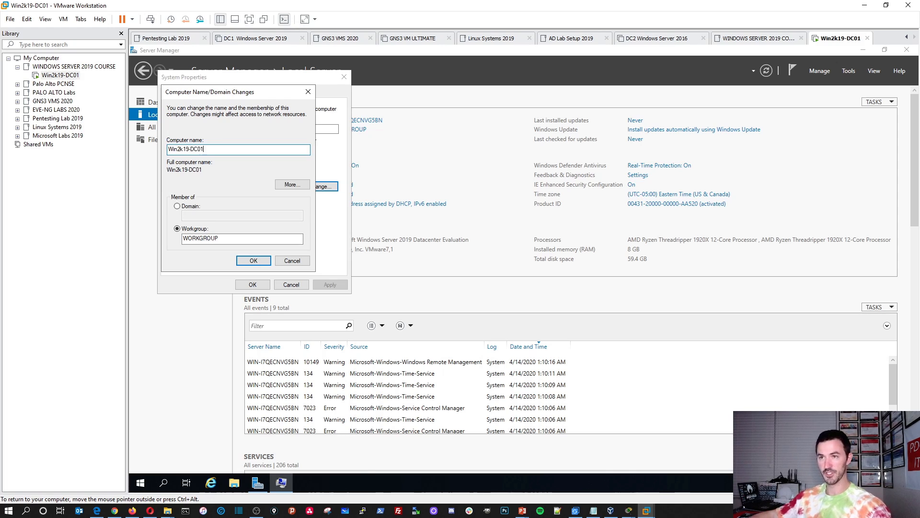
left_click(253, 262)
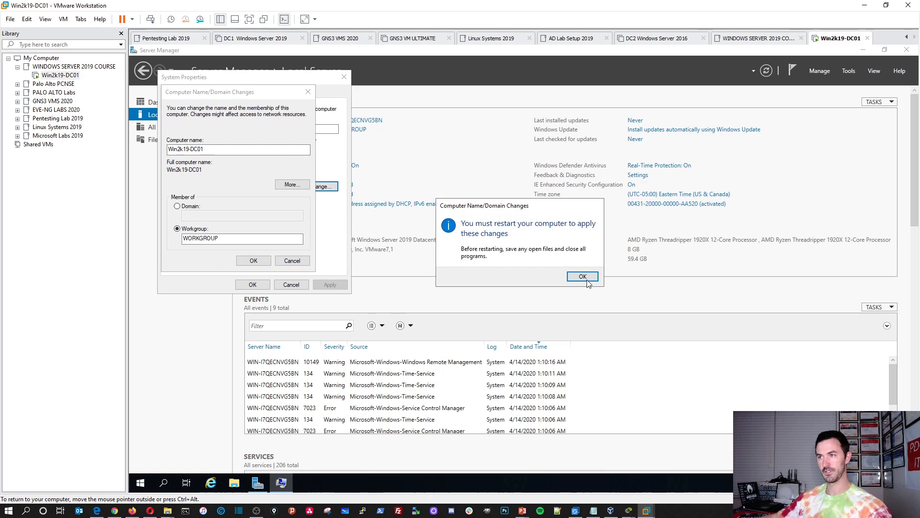
left_click(582, 276)
left_click(255, 284)
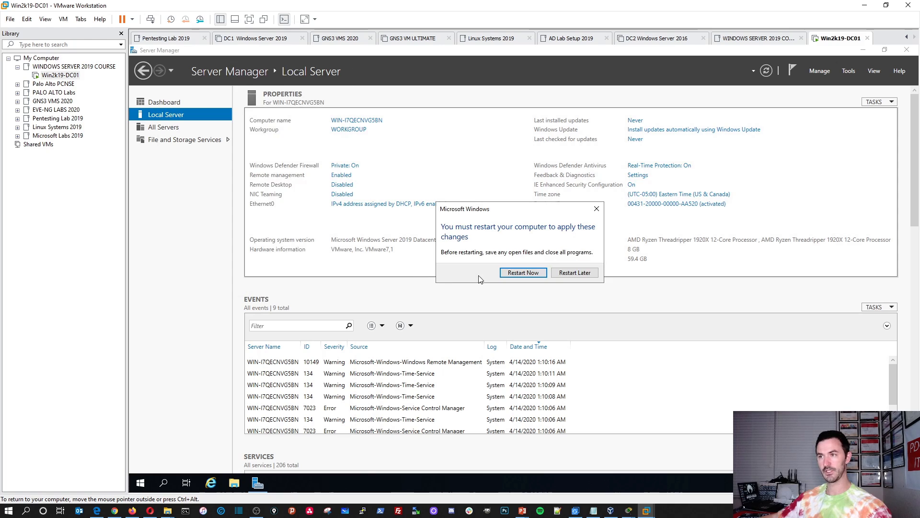
left_click(521, 272)
Step: Minimize VMware Workstation and bring back the Windows Server 2019 Training presentation
left_click(864, 5)
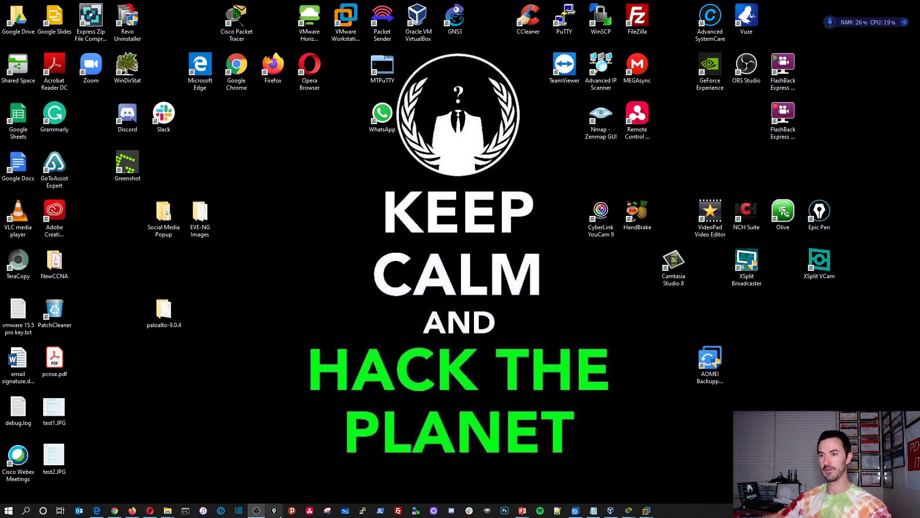
mouse_move(522, 509)
left_click(565, 485)
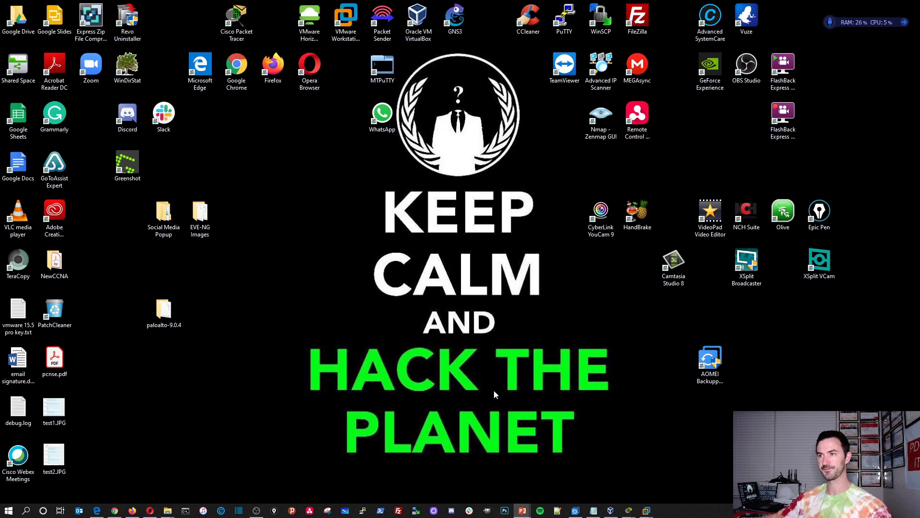